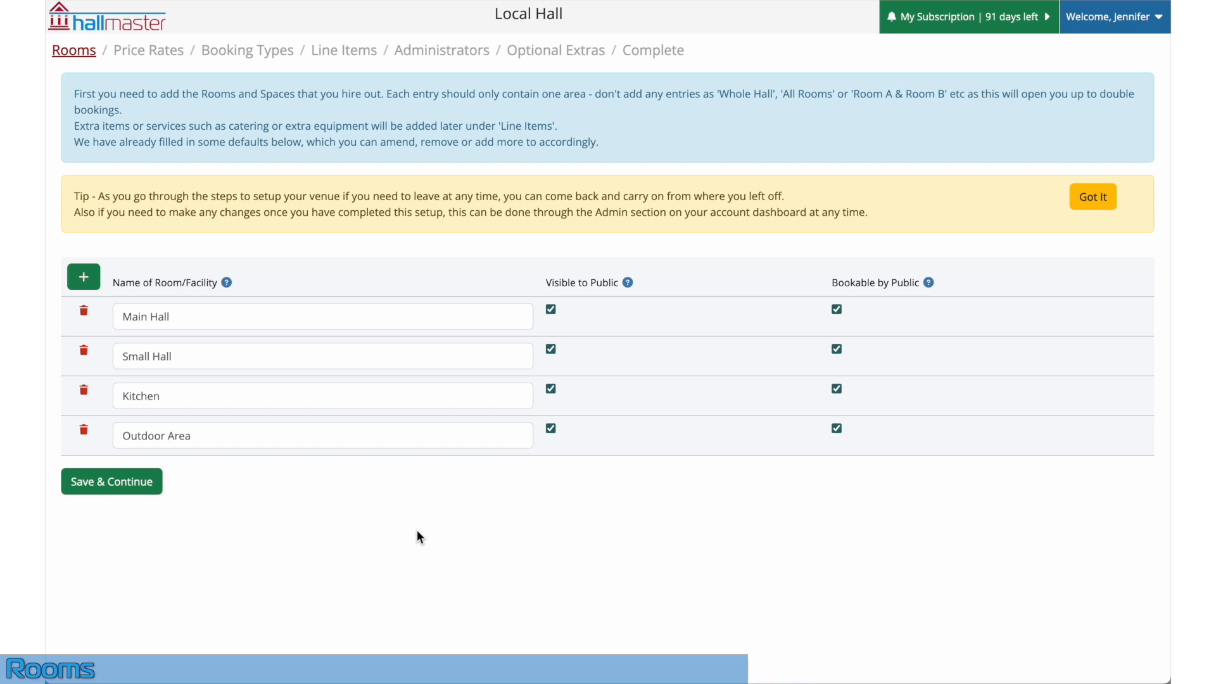
Step: Delete the Main Hall, Small Hall and Kitchen rooms and rename the remaining room to Meeting Room
left_click(87, 309)
left_click(86, 310)
left_click(86, 309)
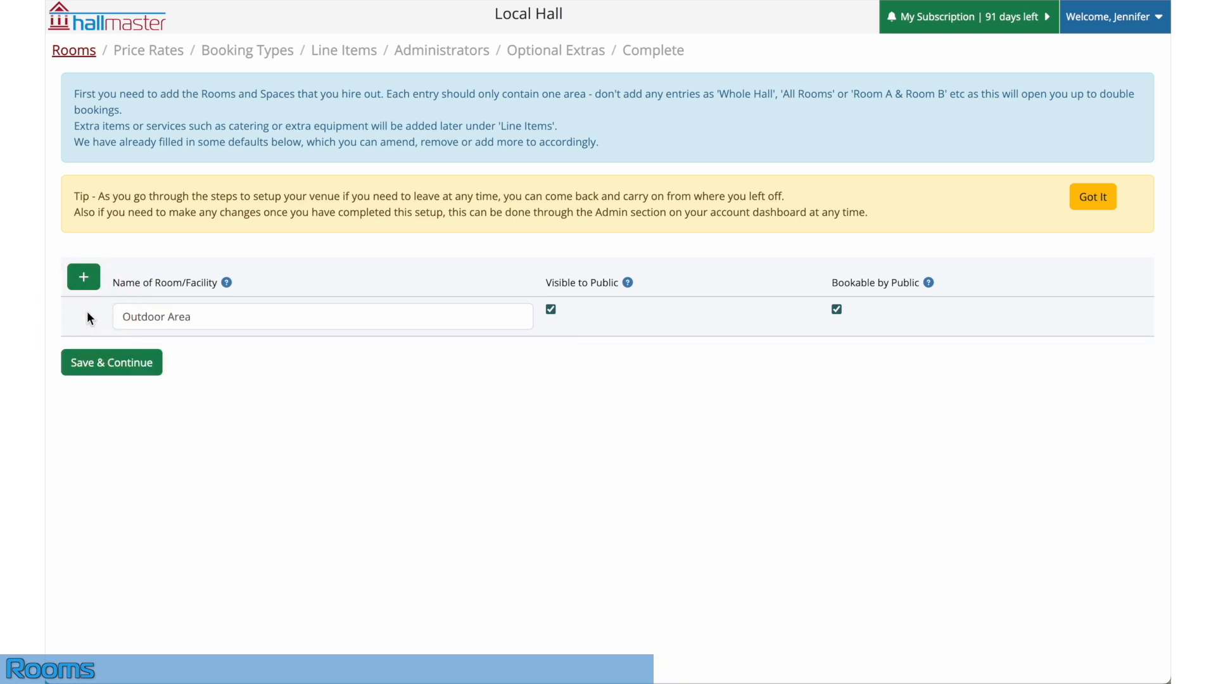
left_click(199, 323)
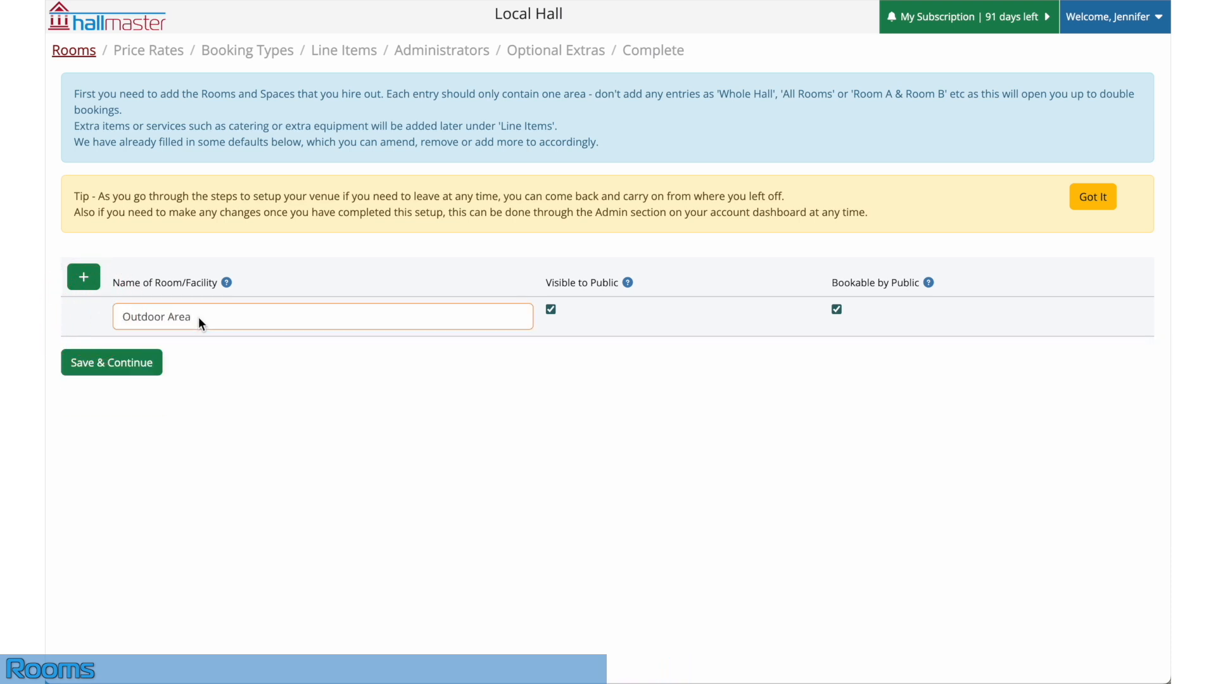
type("Me")
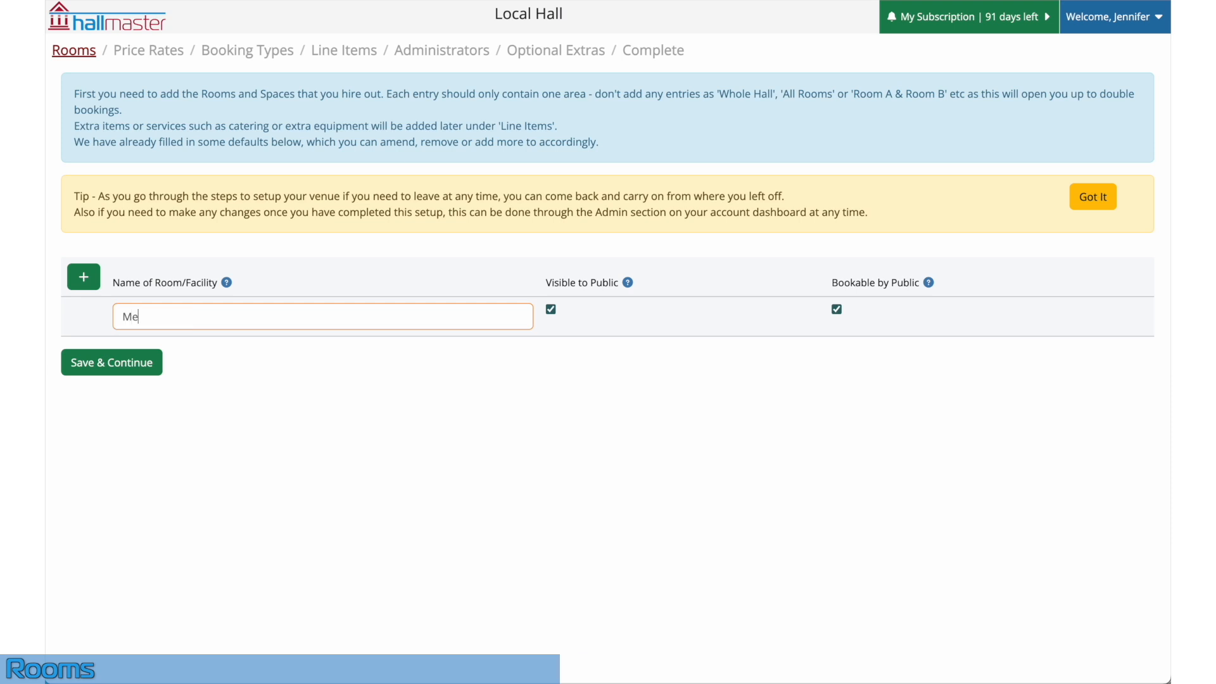
type("eting Room")
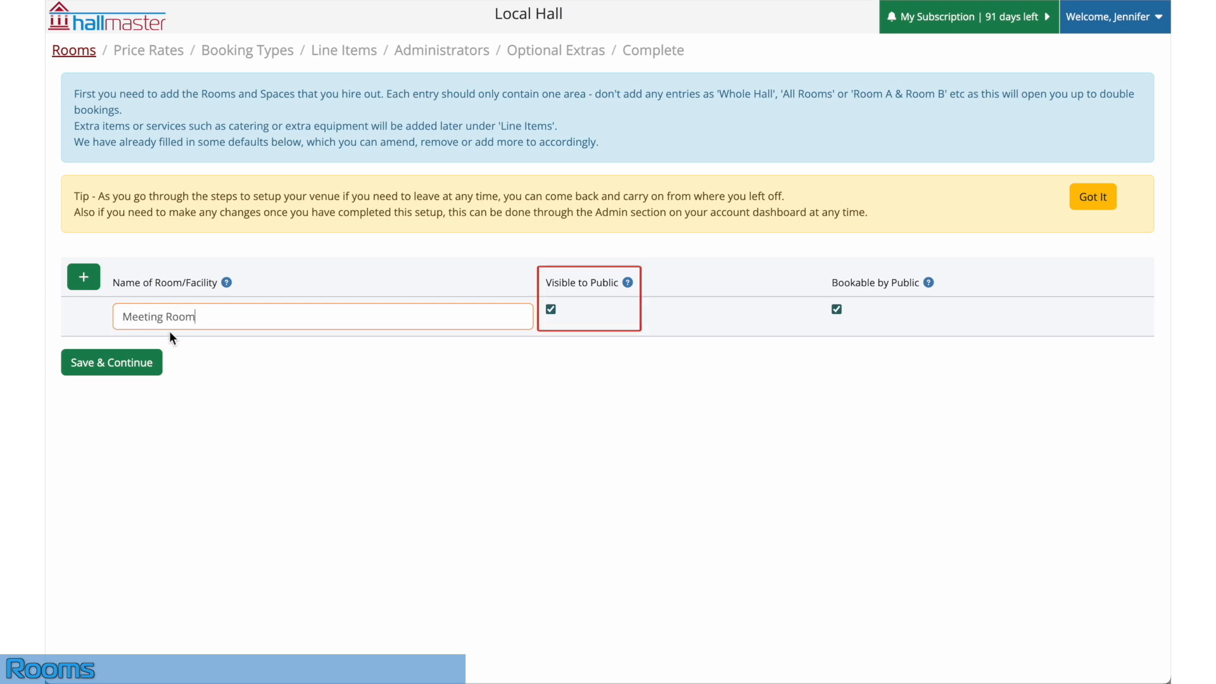
Step: Turn the Meeting Room's public visibility off and on again, then re-enable public booking for it
left_click(554, 309)
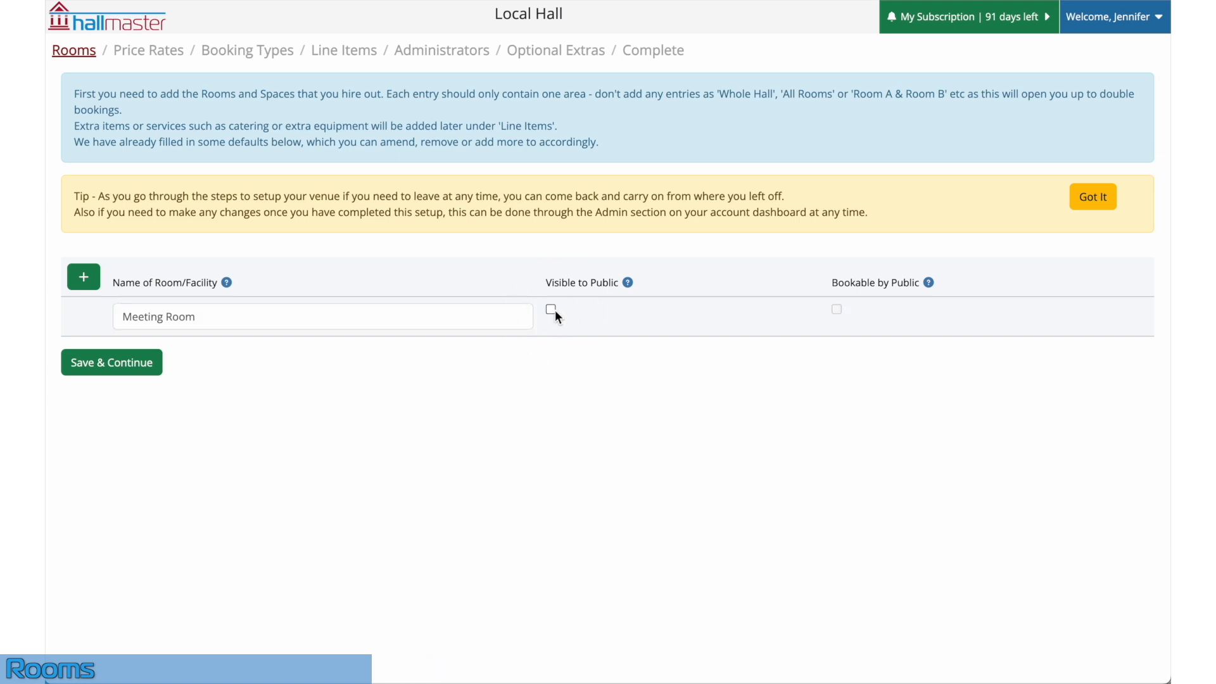
left_click(552, 310)
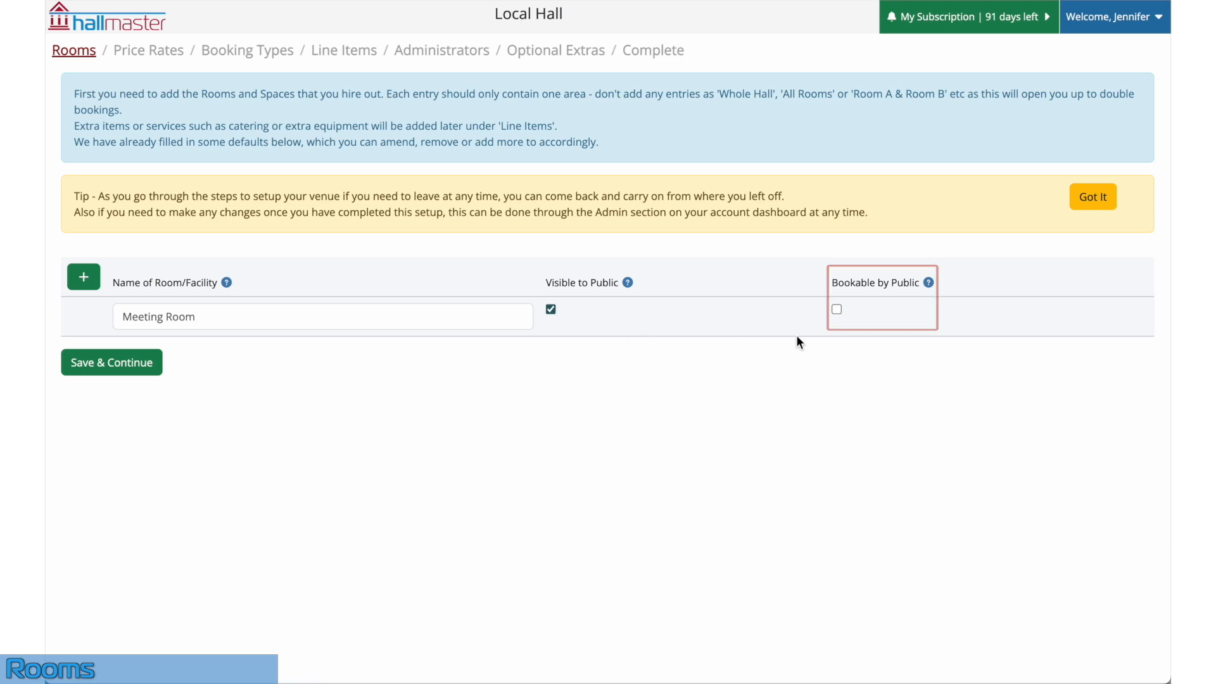
left_click(837, 310)
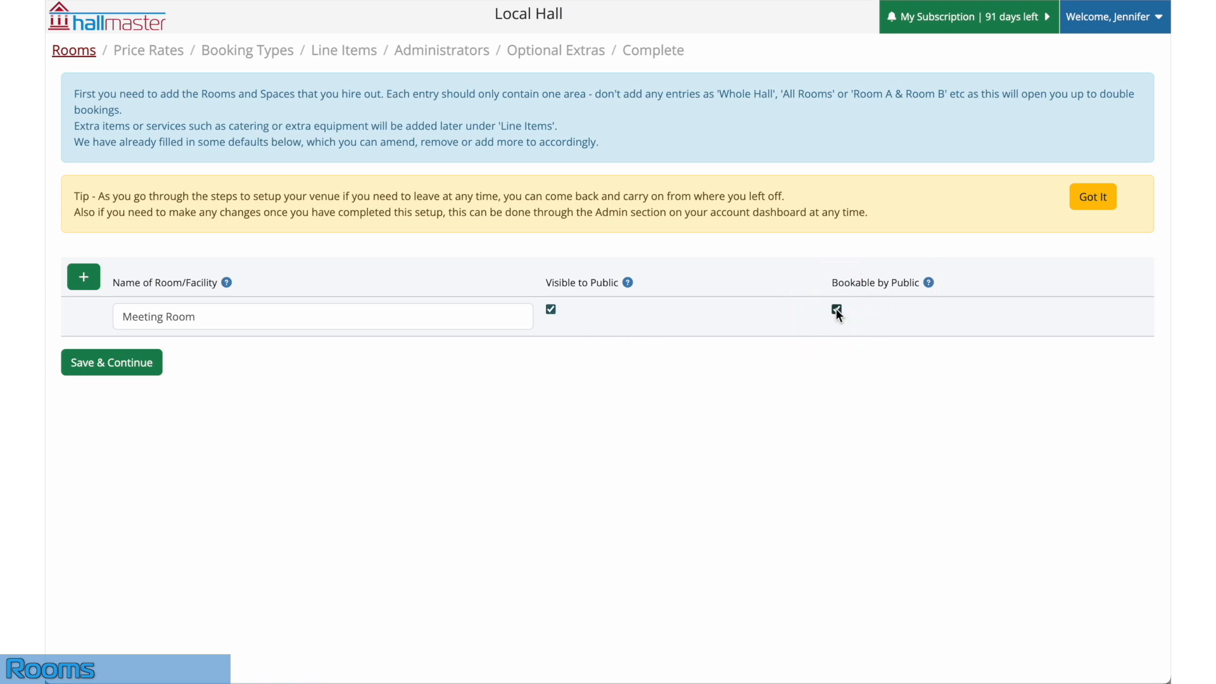
Step: Add two more rooms named Small Hall and Large Hall
left_click(90, 274)
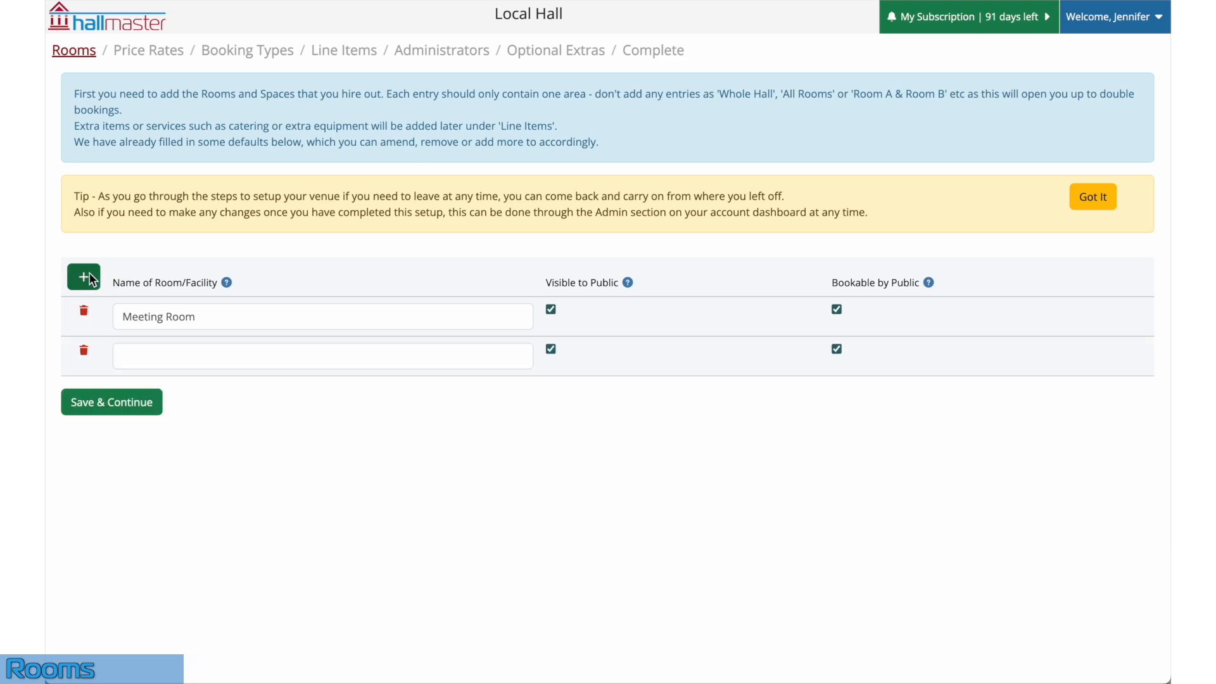
left_click(149, 359)
type("Small Hall")
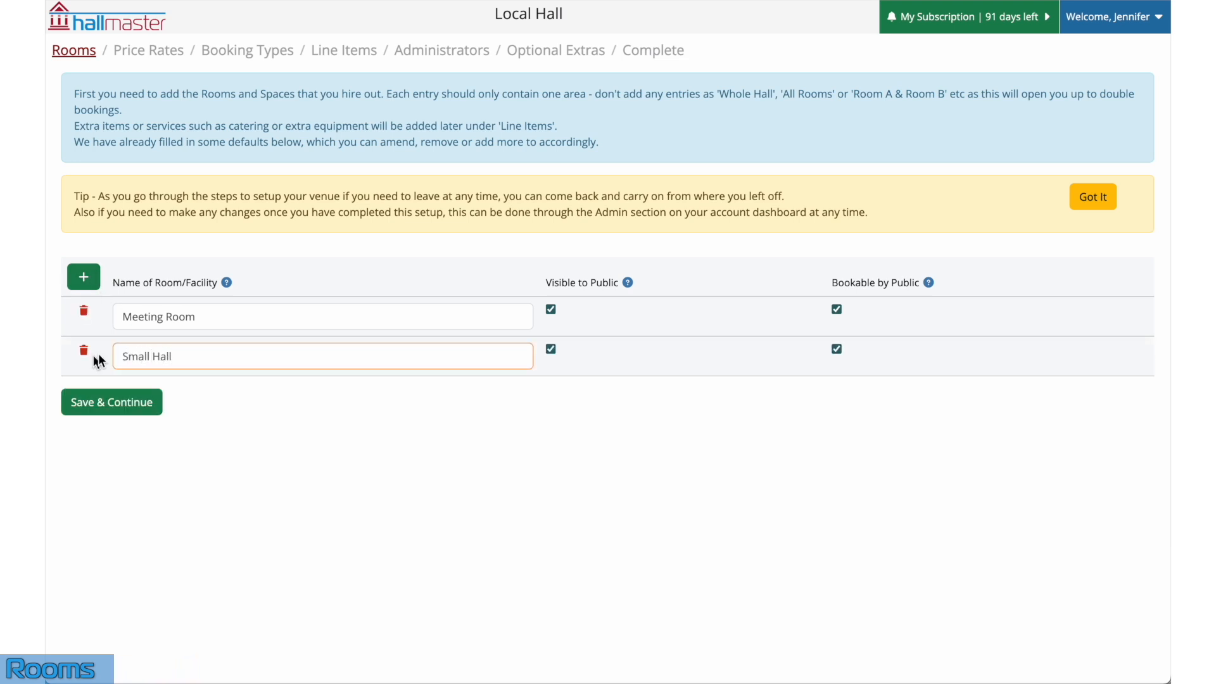
left_click(90, 278)
left_click(145, 397)
type("Large Hall")
Step: Add a room named Outdoor Space and save the room list to continue to the price rates
left_click(84, 277)
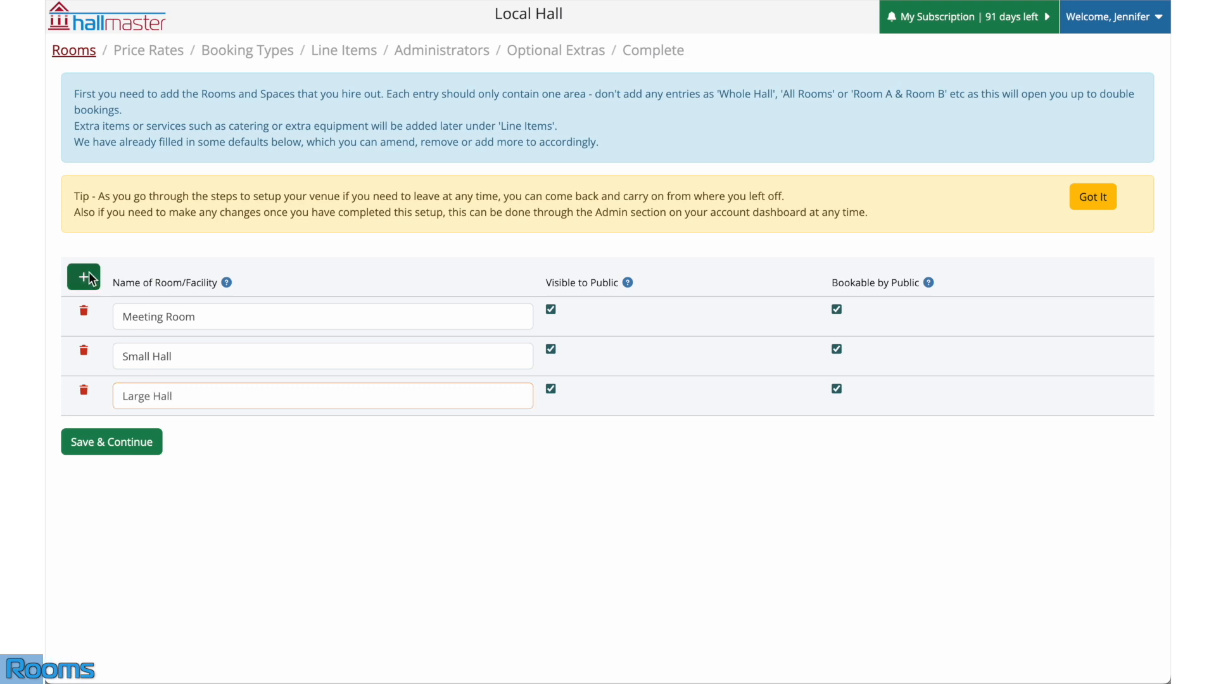
left_click(138, 437)
type("Outdoor Space")
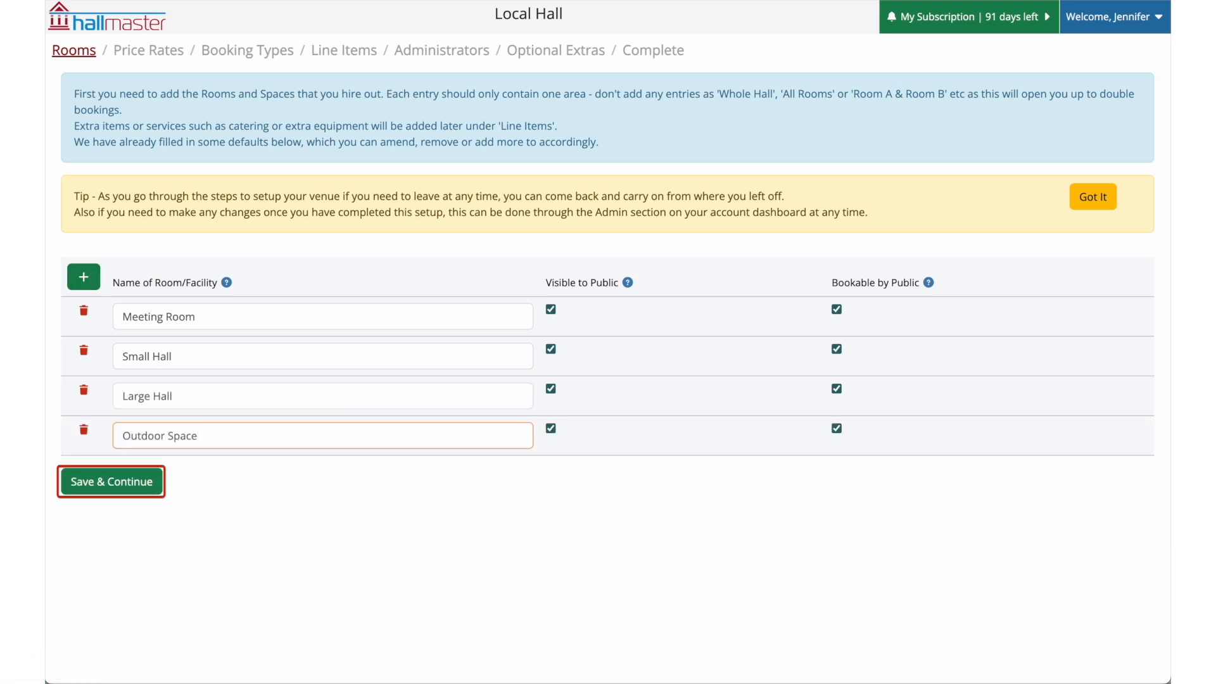
left_click(133, 482)
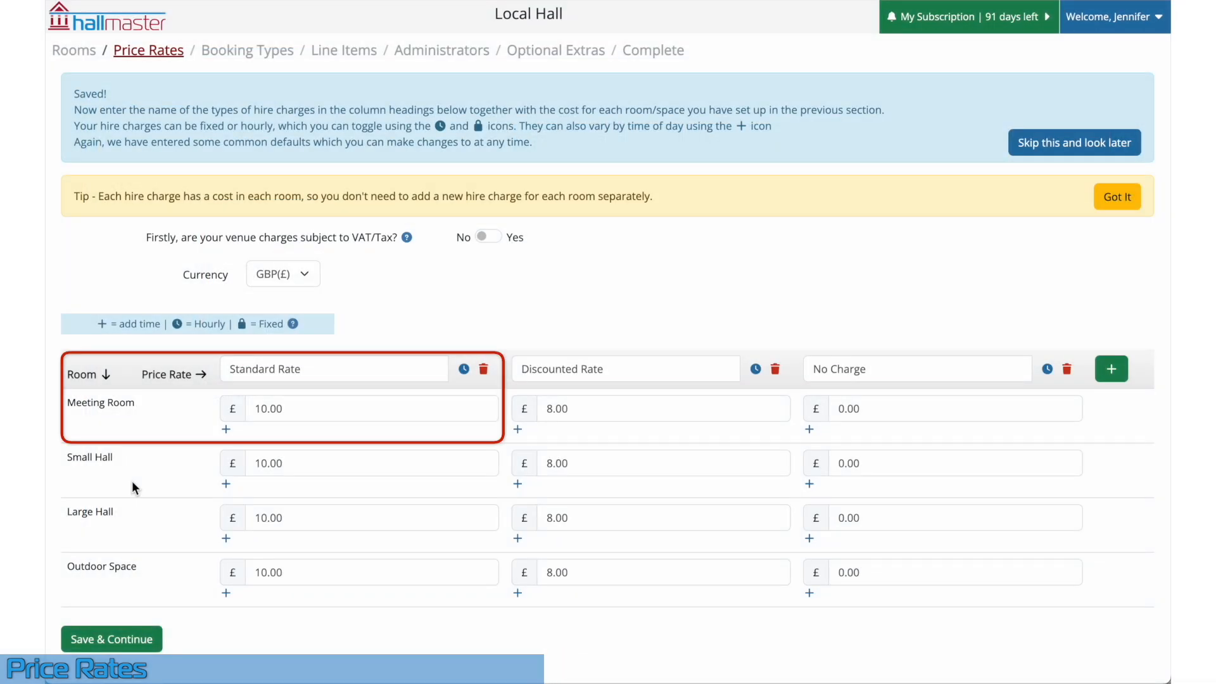
Step: Set the Meeting Room's Standard Rate to £12 and add a new price rate named Charity Rate
double_click(269, 408)
type("12")
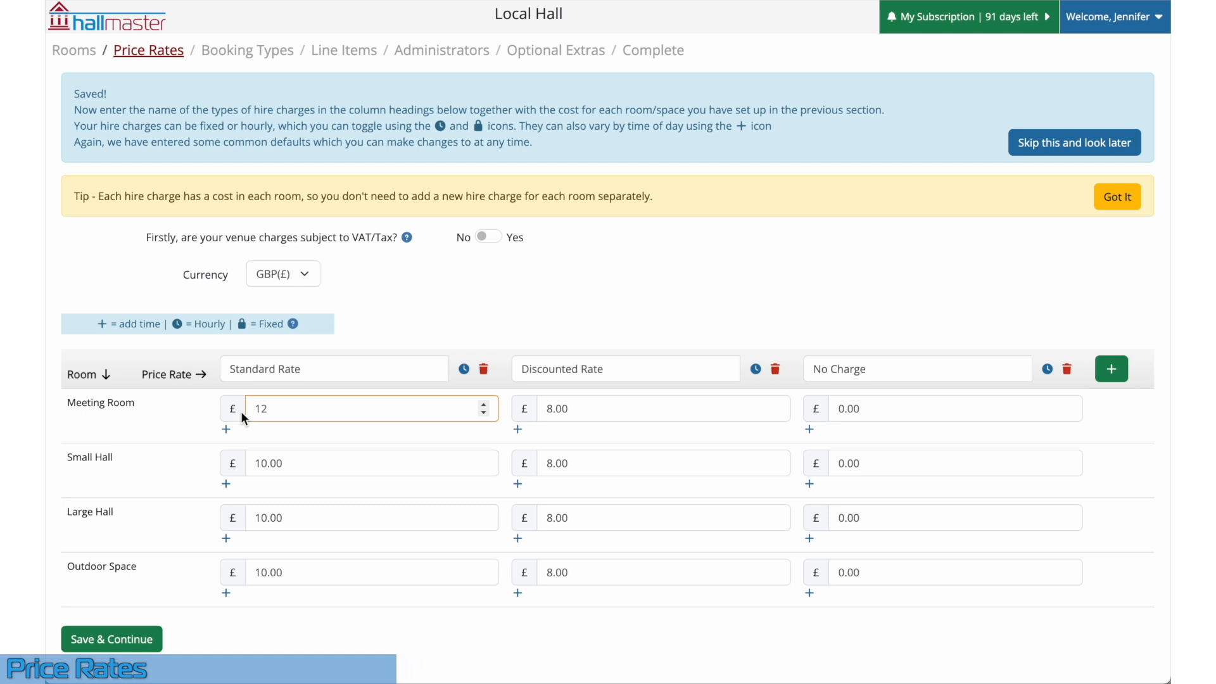
left_click(1112, 371)
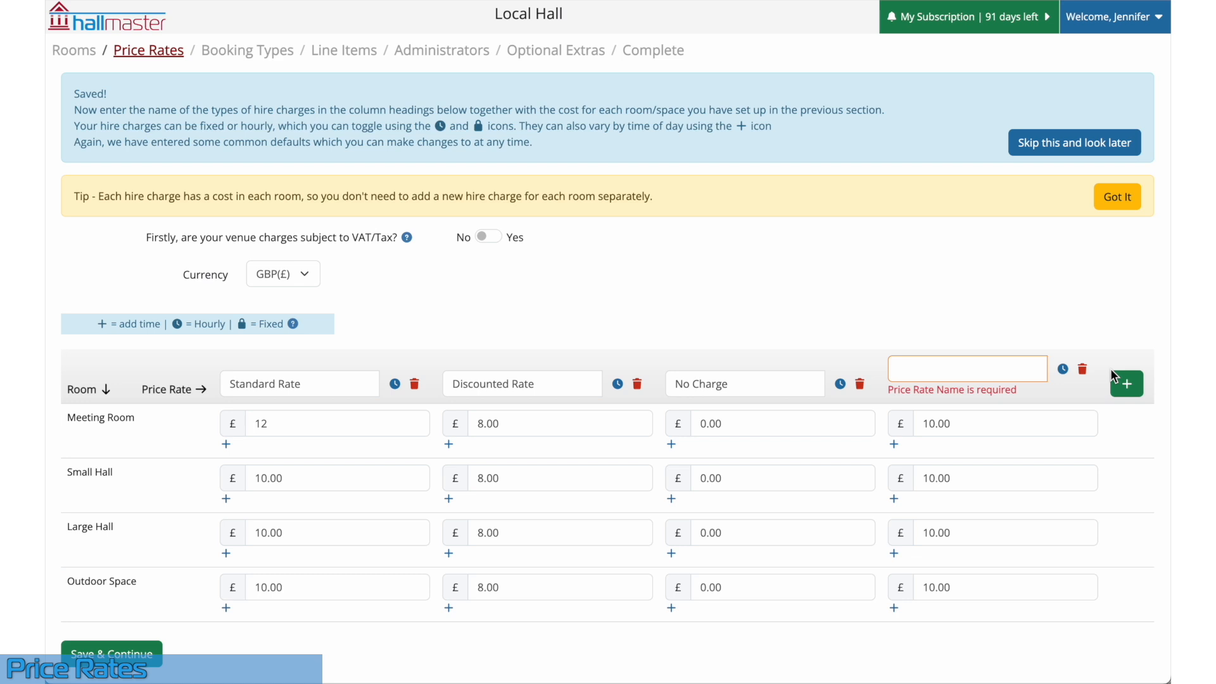
type("Char")
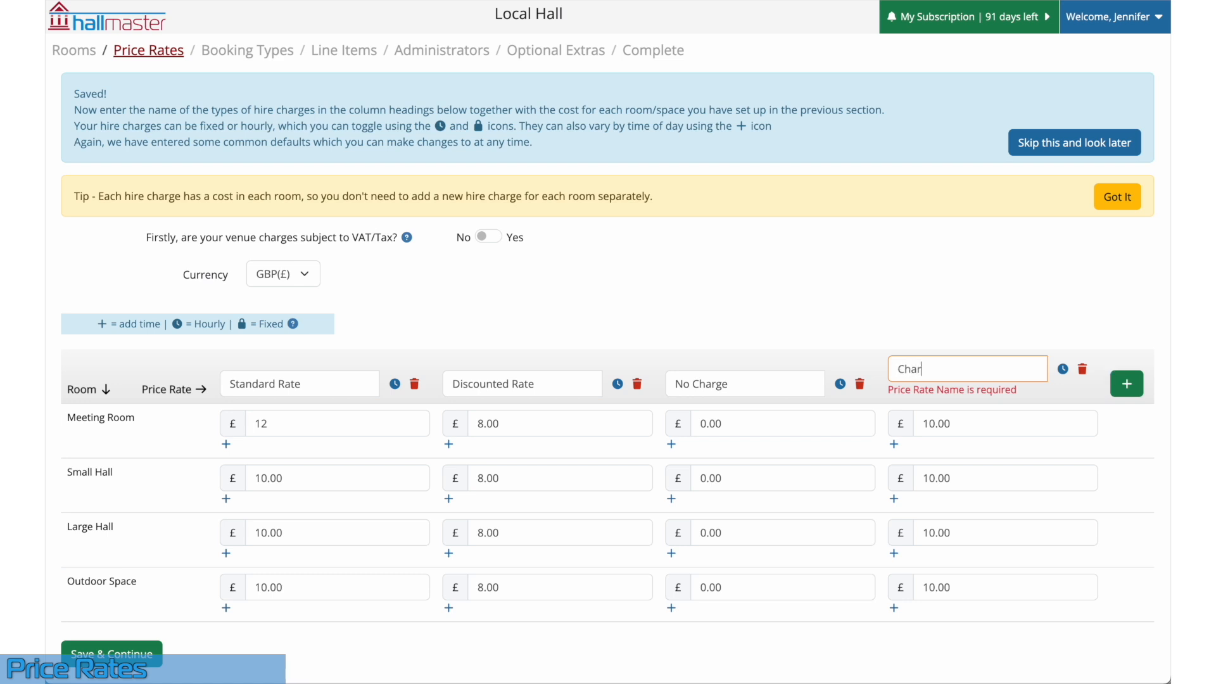
type("ity Rate")
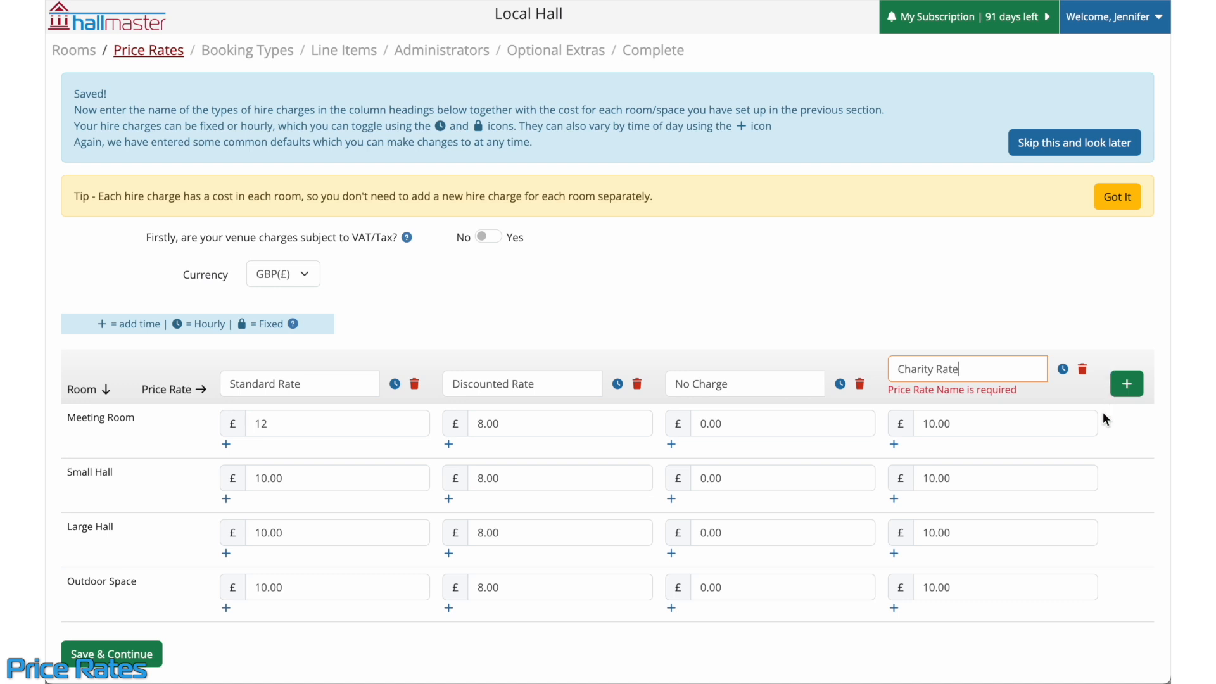
Step: Set the Charity Rate to £5 for the Meeting Room, Small Hall, Large Hall and Outdoor Space, and save the price rates
left_click(992, 428)
left_click_drag(993, 418, 899, 415)
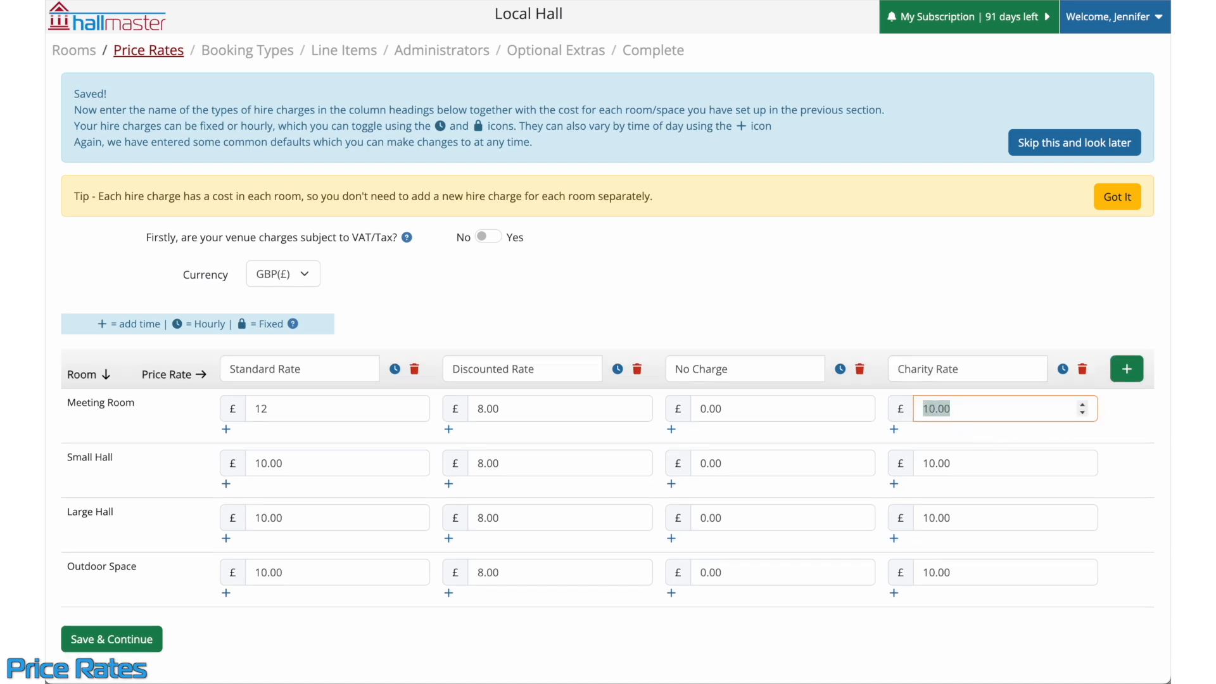
type("5")
left_click(895, 314)
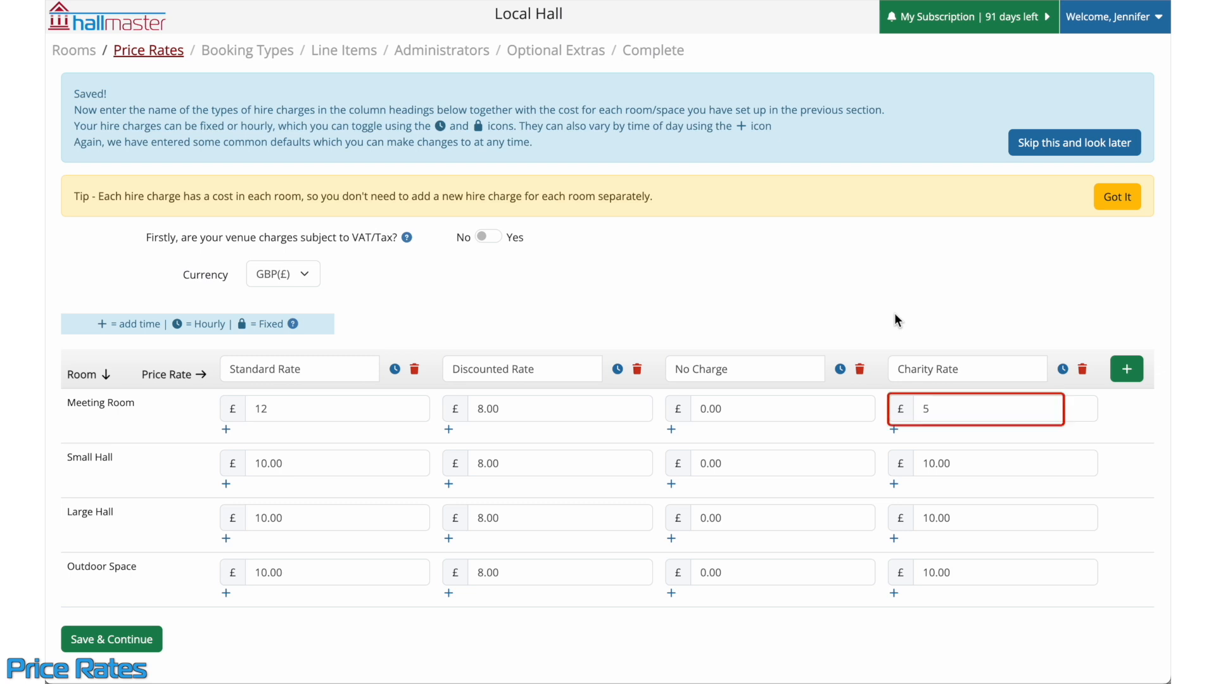
left_click_drag(1015, 462, 894, 470)
type("5")
left_click_drag(1013, 518, 918, 523)
type("5")
left_click_drag(963, 582, 888, 575)
type("5")
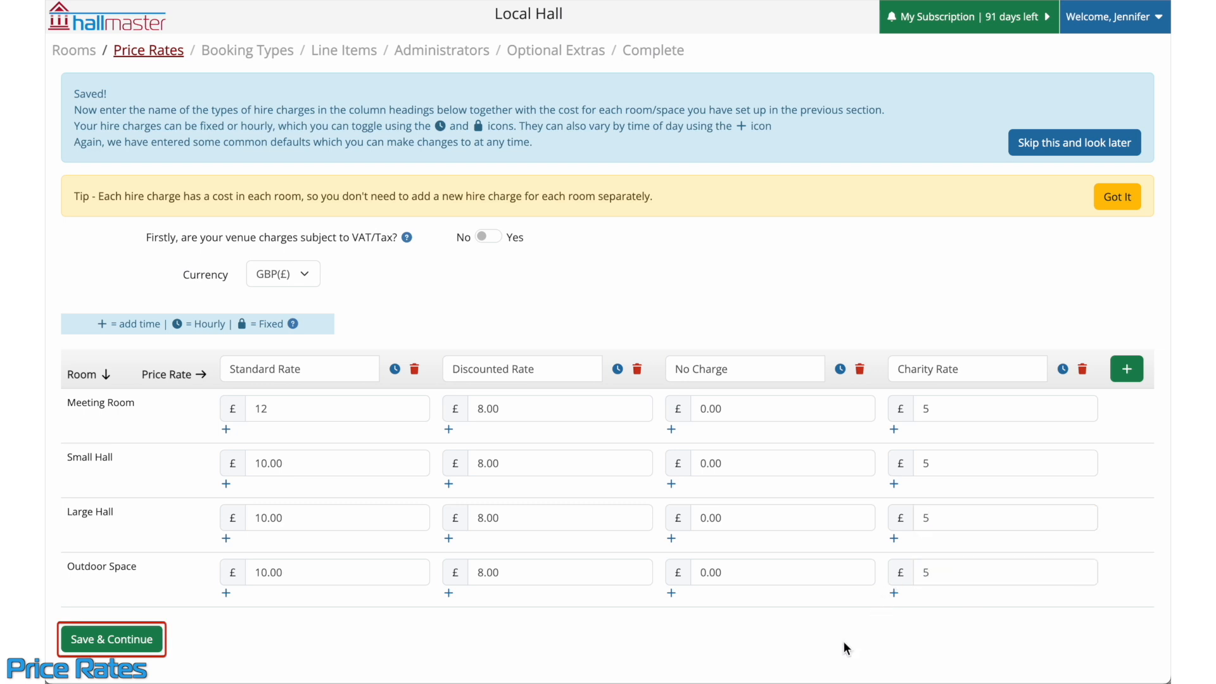
left_click(119, 642)
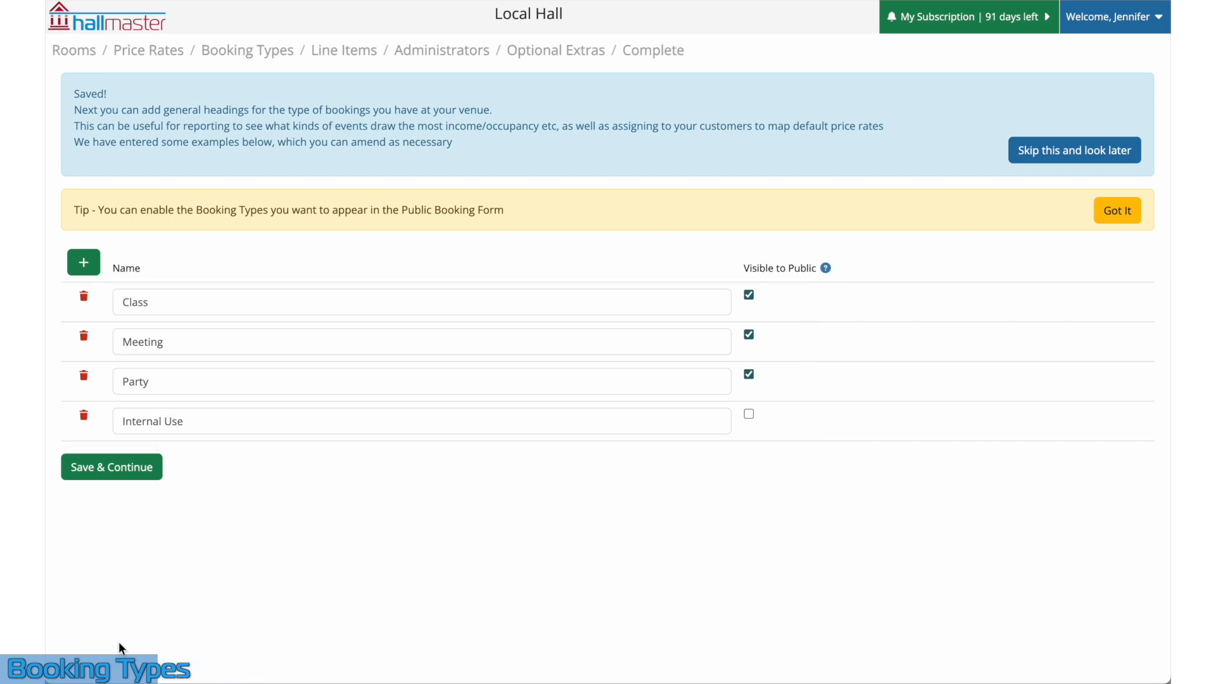
Step: Add a booking type named Market and save the booking types to continue to the line items
left_click(84, 262)
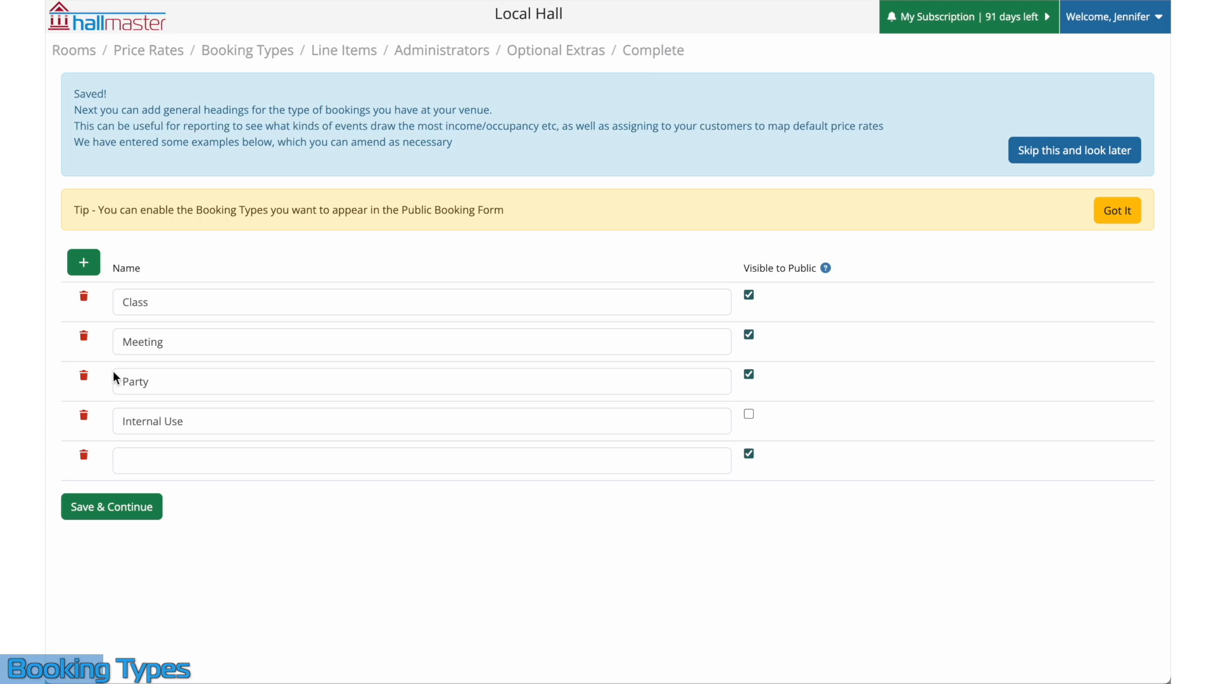
left_click(146, 454)
type("Market")
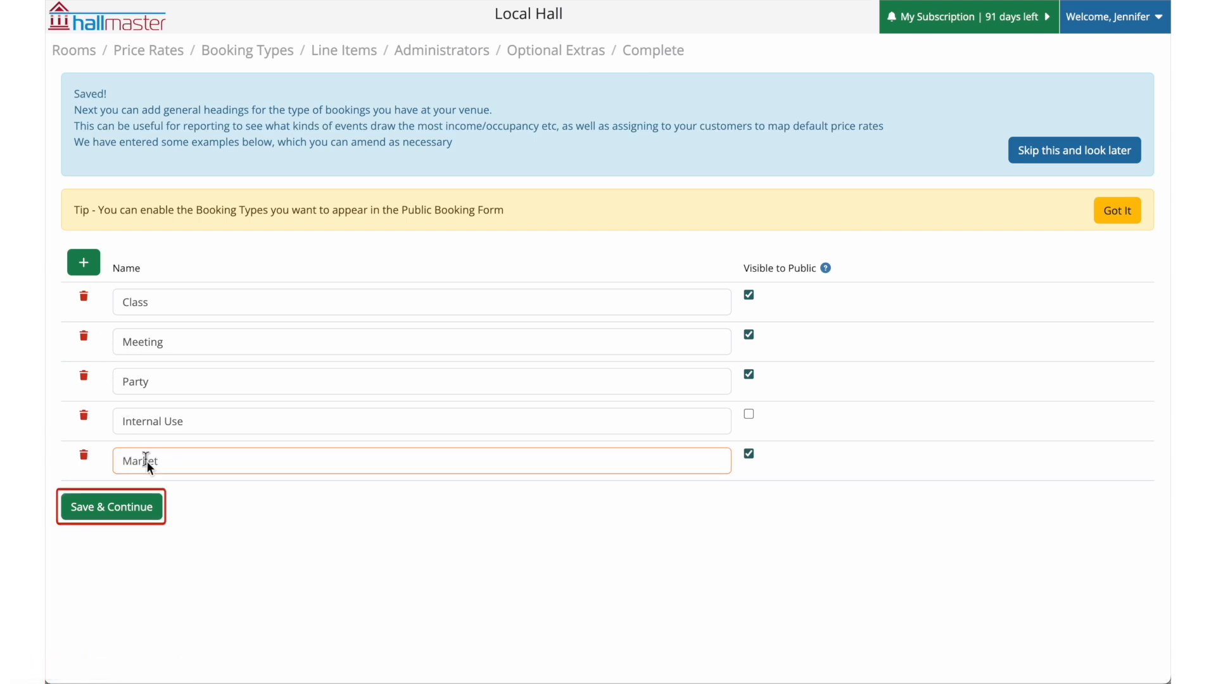
left_click(201, 529)
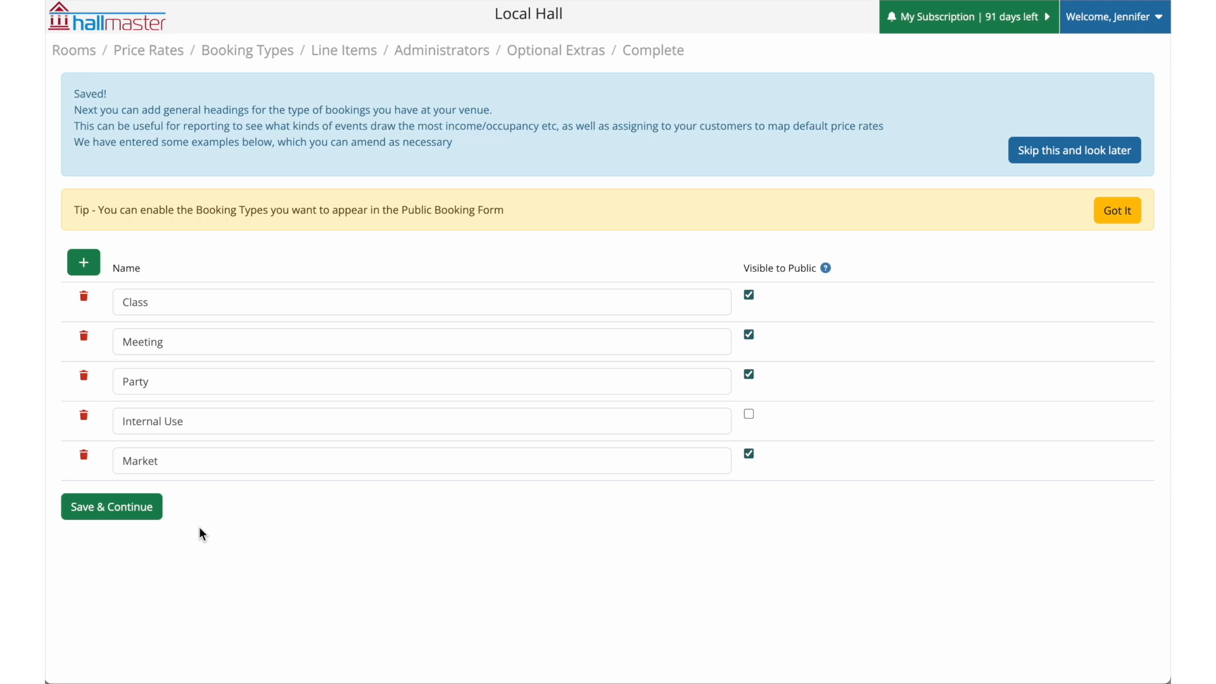
left_click(132, 504)
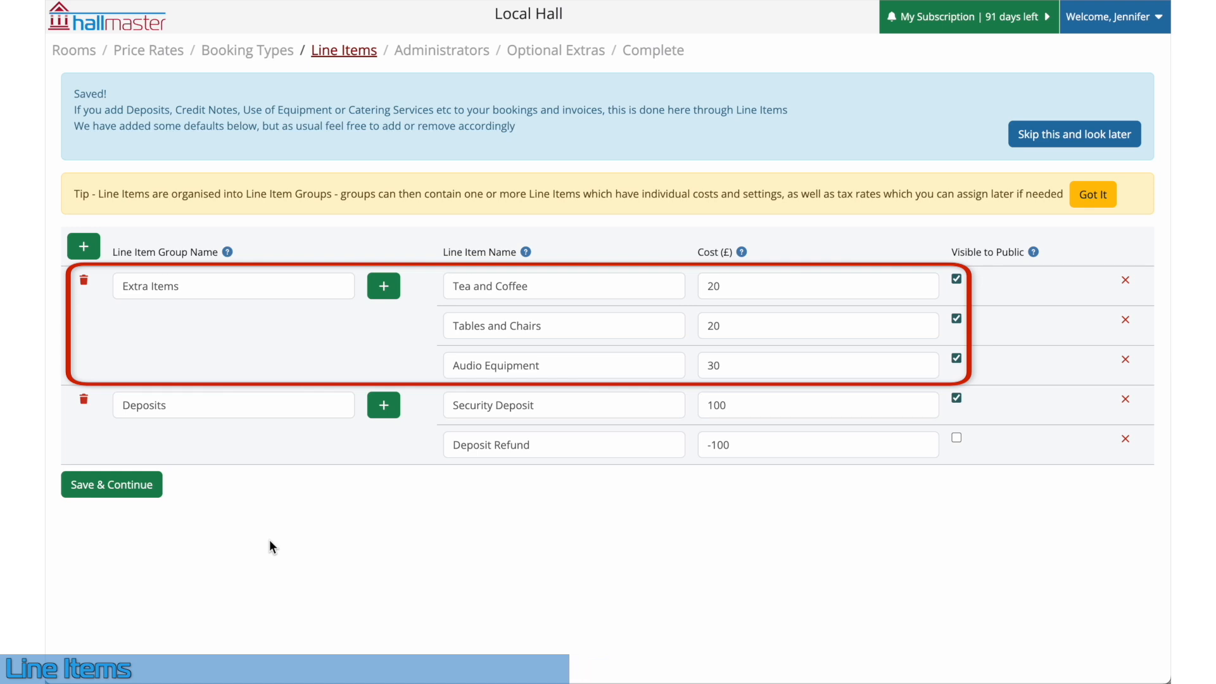
Step: Add a Projector Hire line item costing £20 to the Extra Items group
left_click(387, 289)
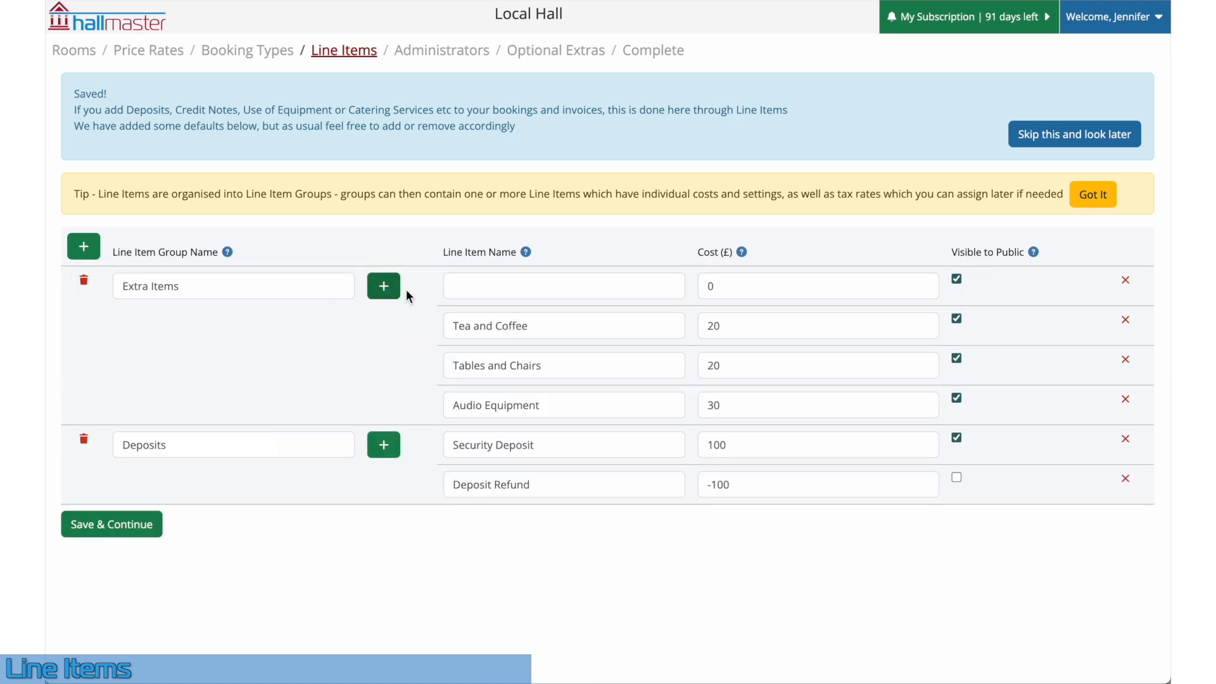
left_click(466, 289)
type("Pro")
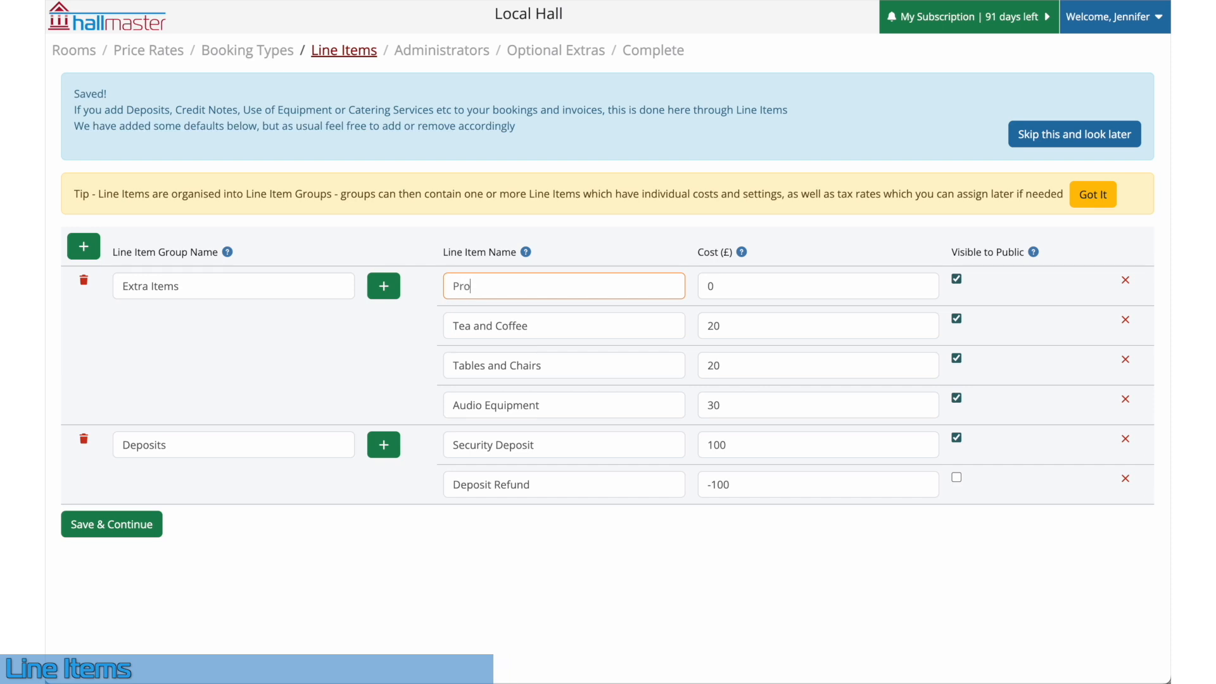
type("jector Hire")
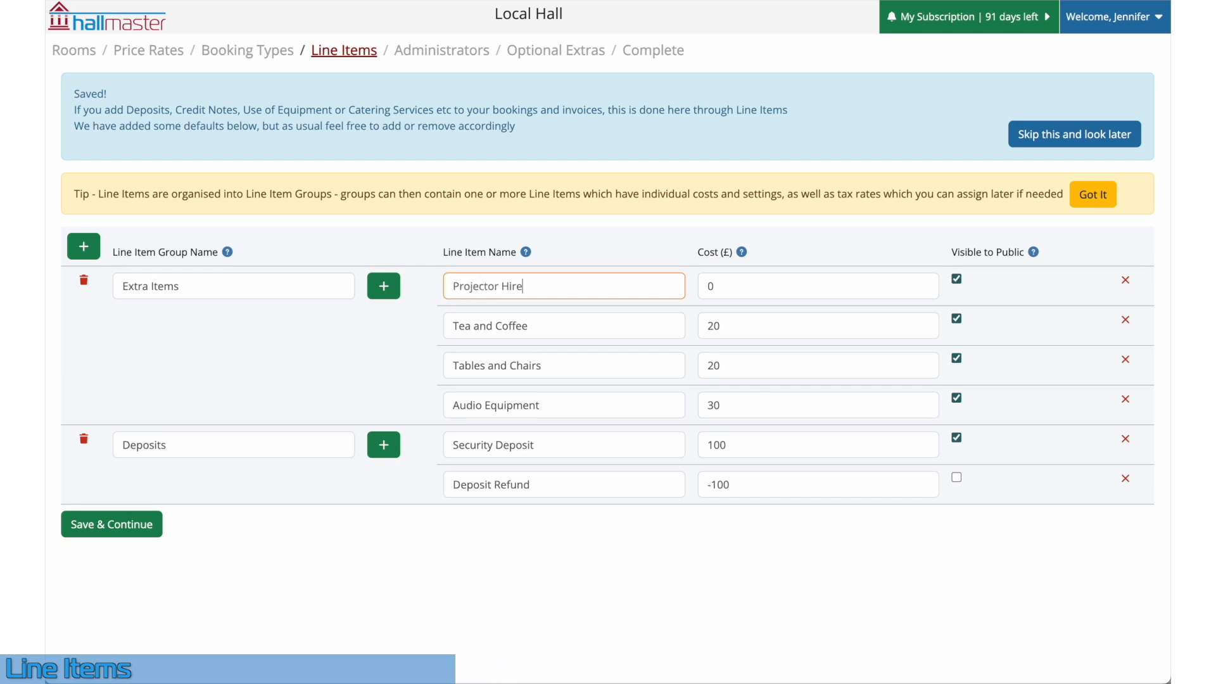
left_click(737, 288)
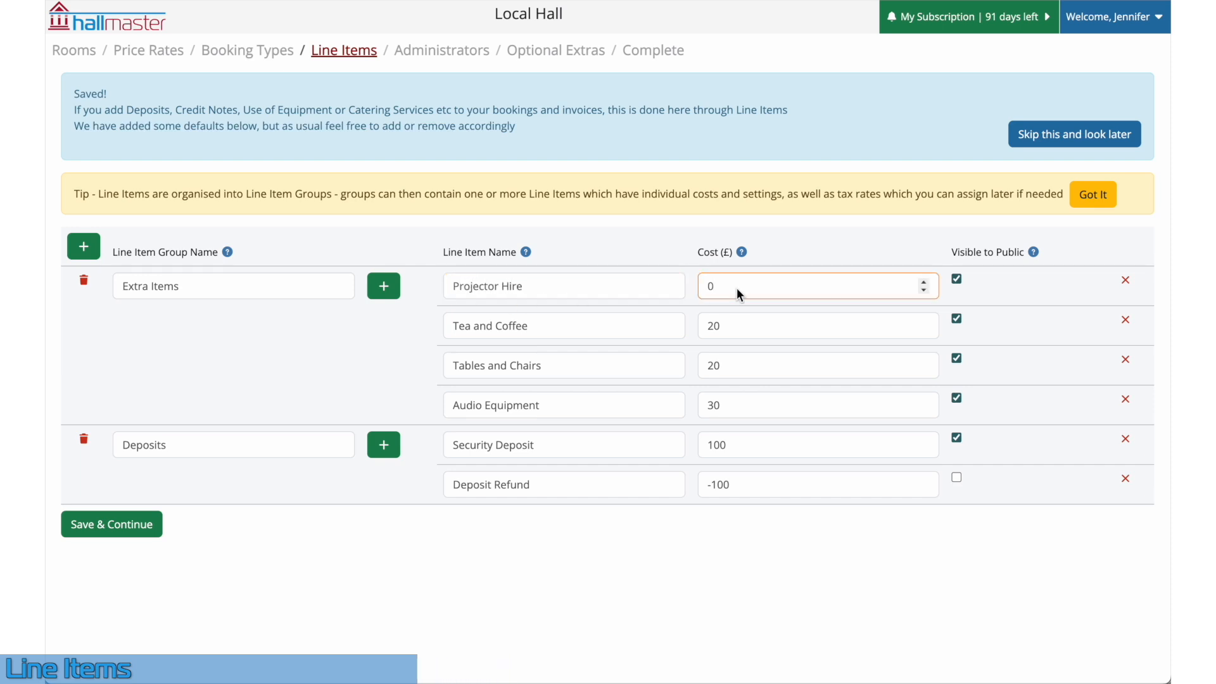
type("20")
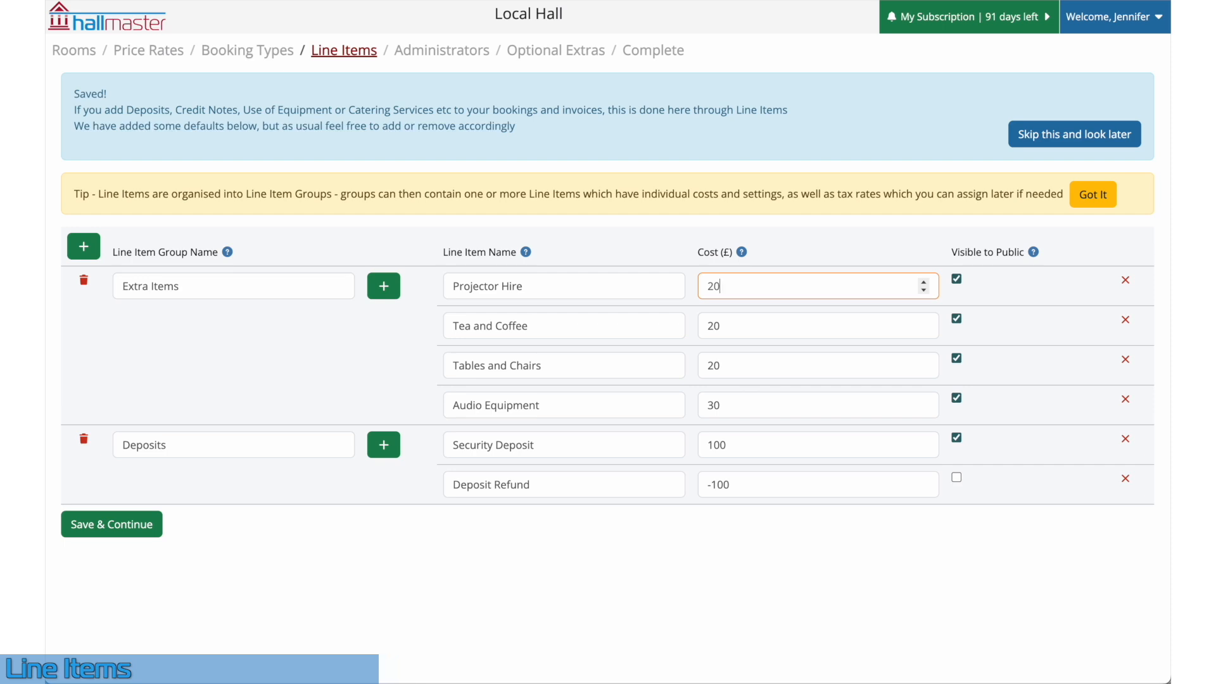
Step: Add a line item group named Admin containing an Admin Fees item with a cost of £10
left_click(84, 246)
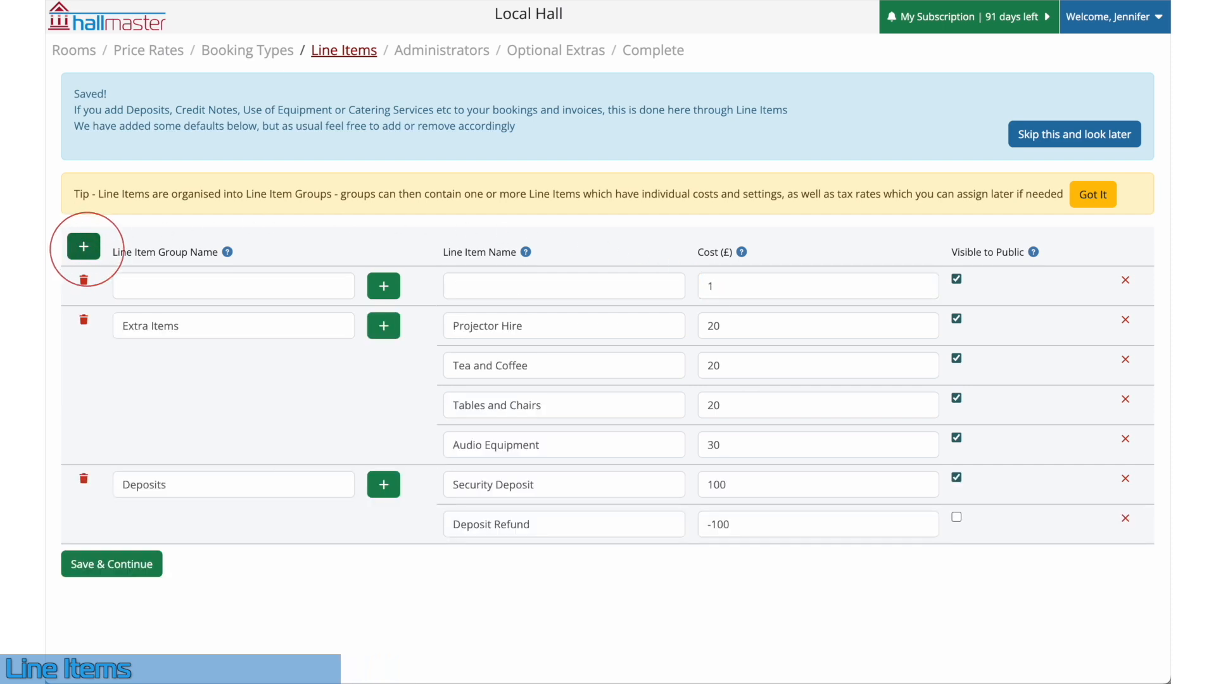
left_click(128, 284)
type("Admin")
key("Tab")
type("Admin Fees")
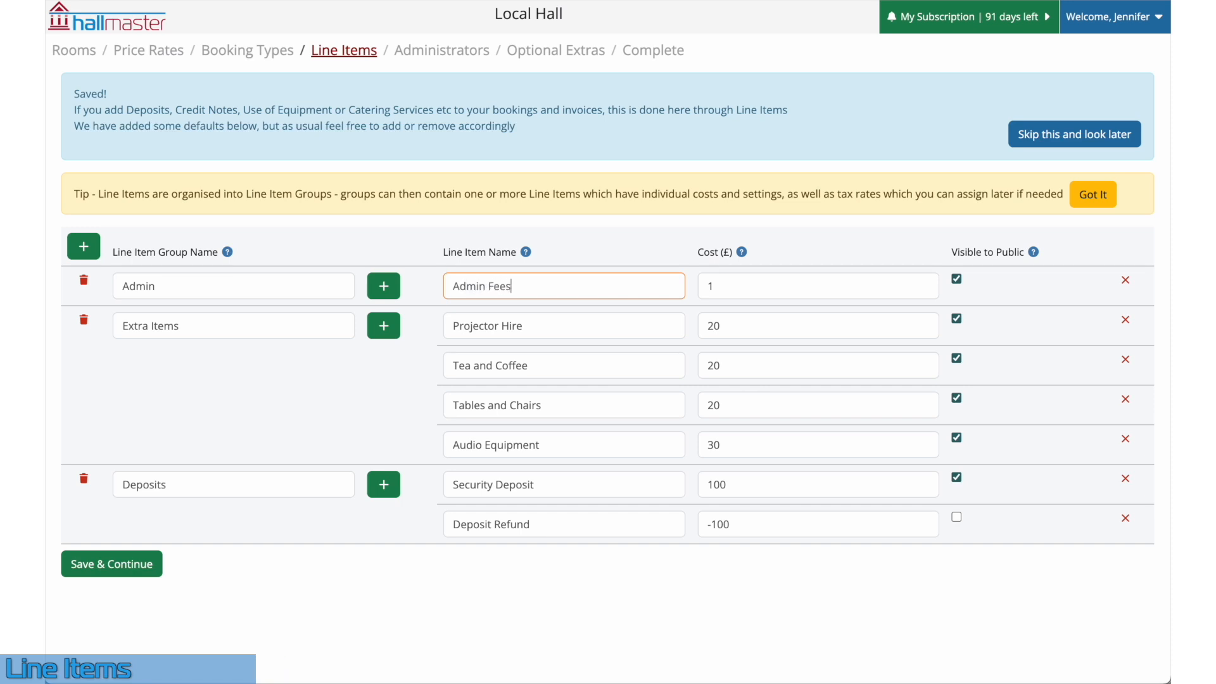
left_click(743, 290)
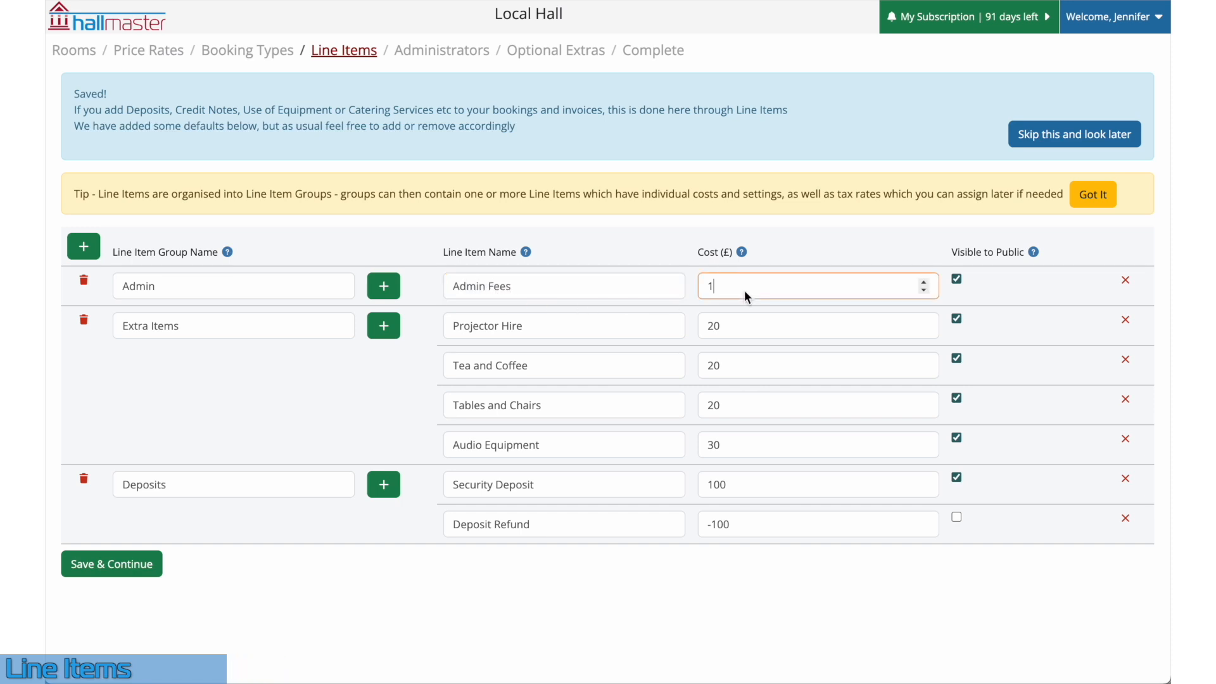
left_click(795, 247)
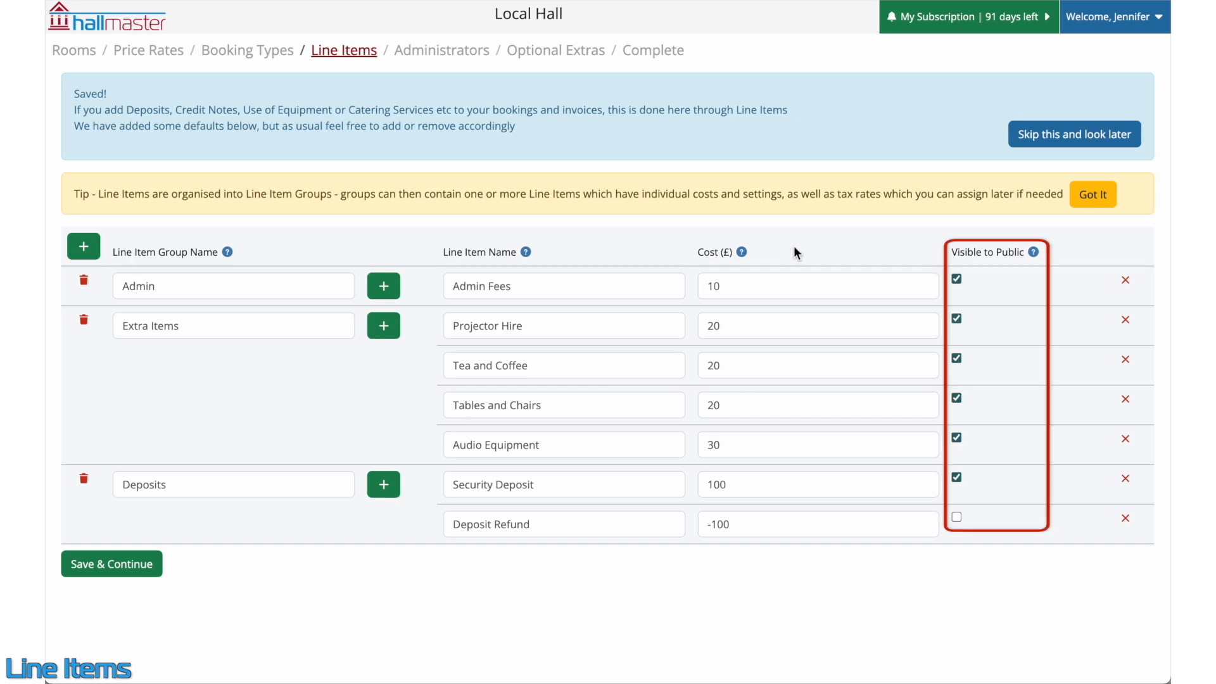
Step: Delete the Admin line item group and remove the Projector Hire item from Extra Items
left_click(83, 282)
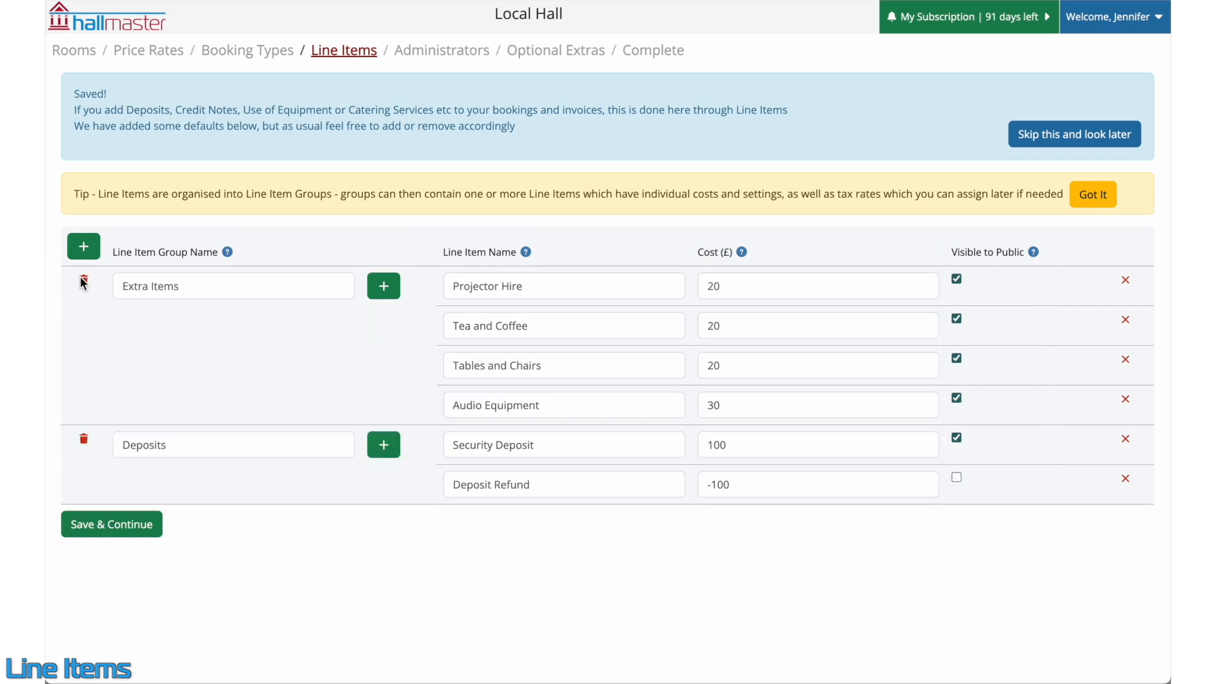
left_click(1125, 281)
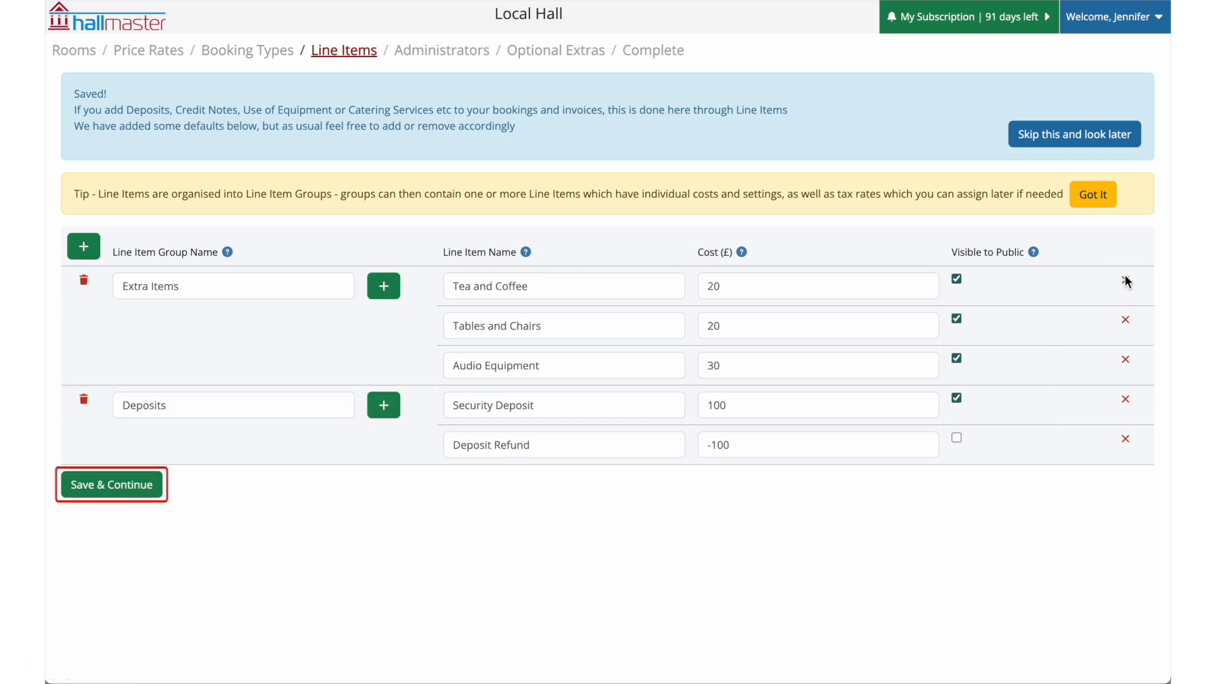
Step: Save the line items and continue to the administrators stage of the venue setup
left_click(130, 492)
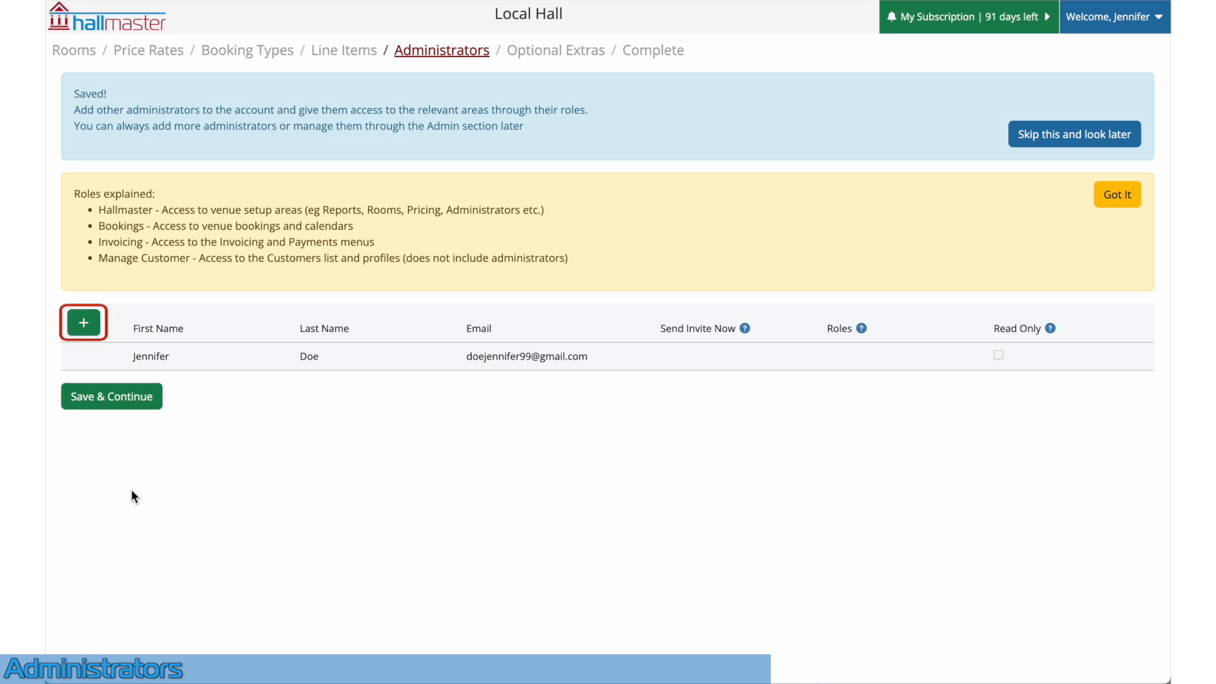
Step: Add a trial administrator with a first name, last name, email and immediate invite, and delete that administrator row again
left_click(85, 321)
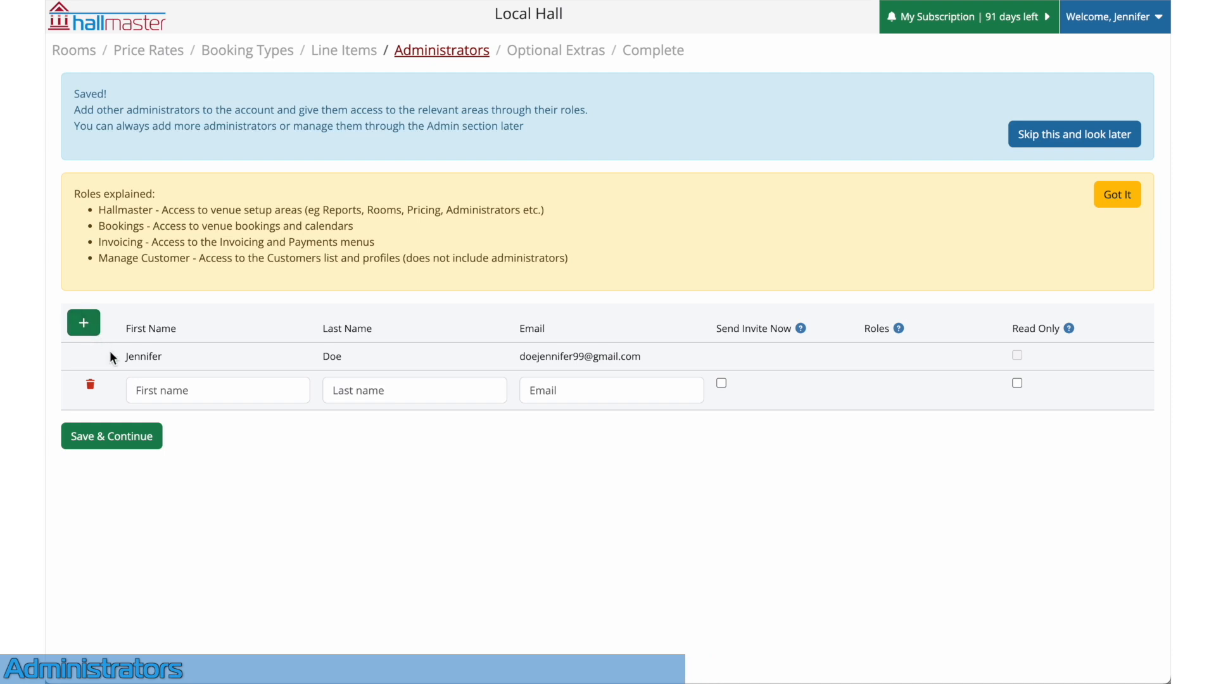
left_click(209, 392)
type("John")
key("Tab")
type("Doe")
key("Tab")
type("JDoe@")
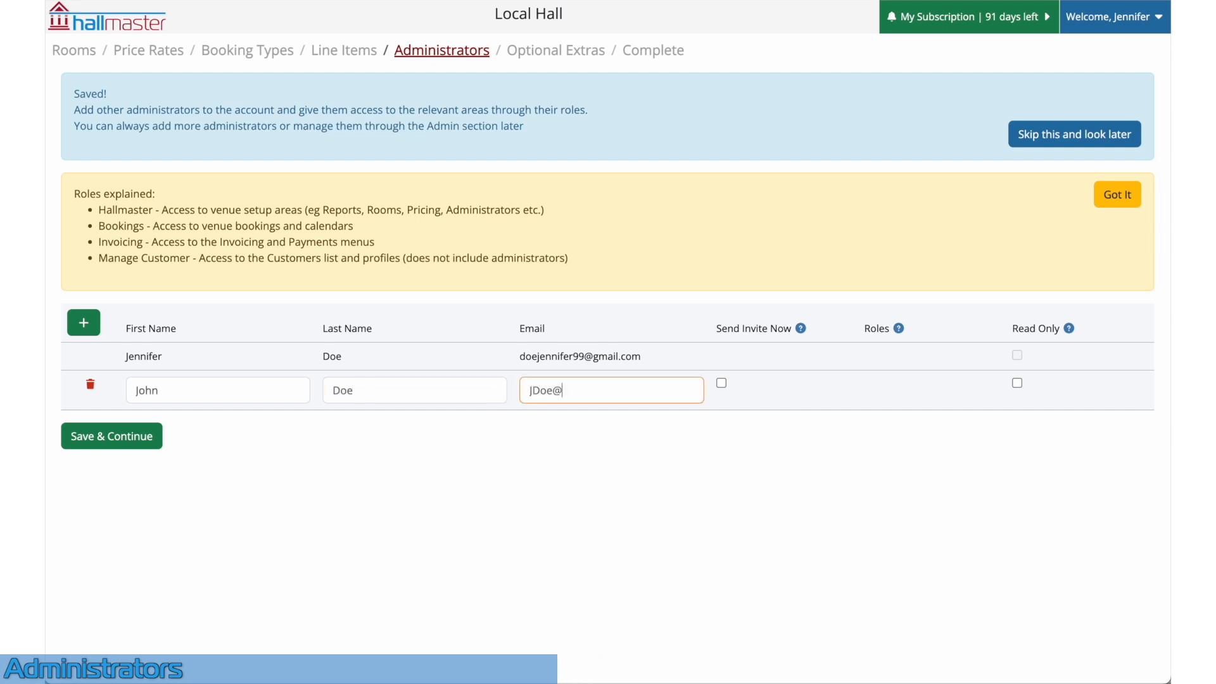
type("testmail.com")
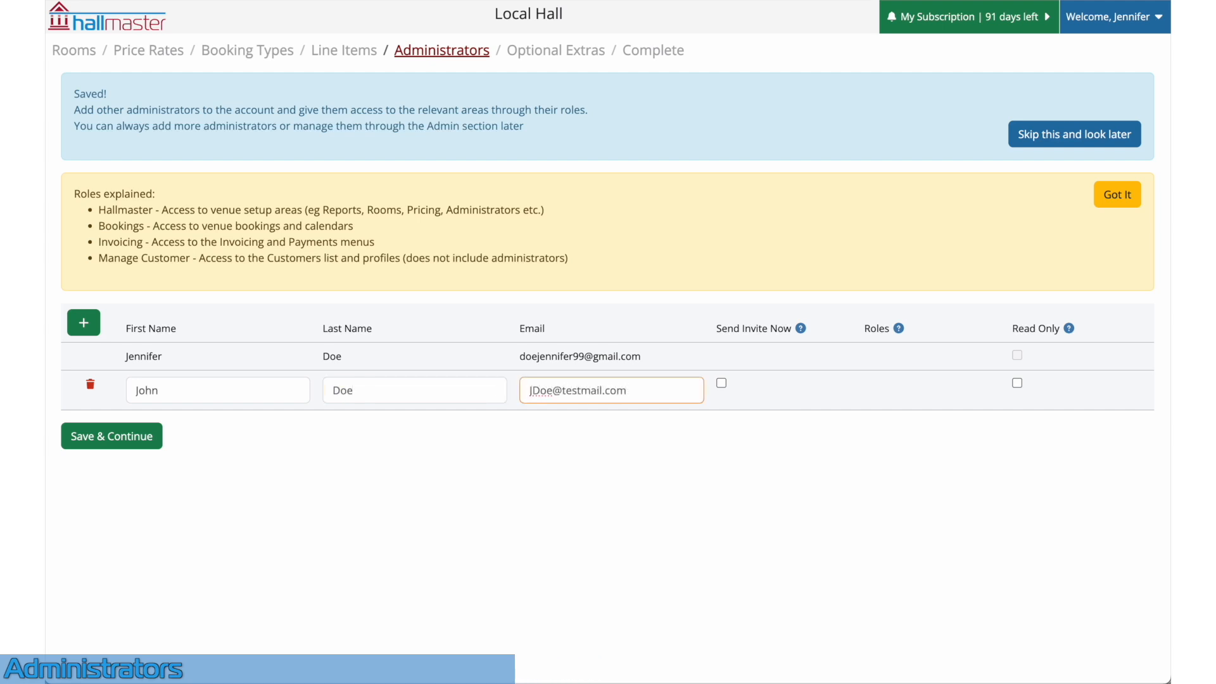
left_click(622, 490)
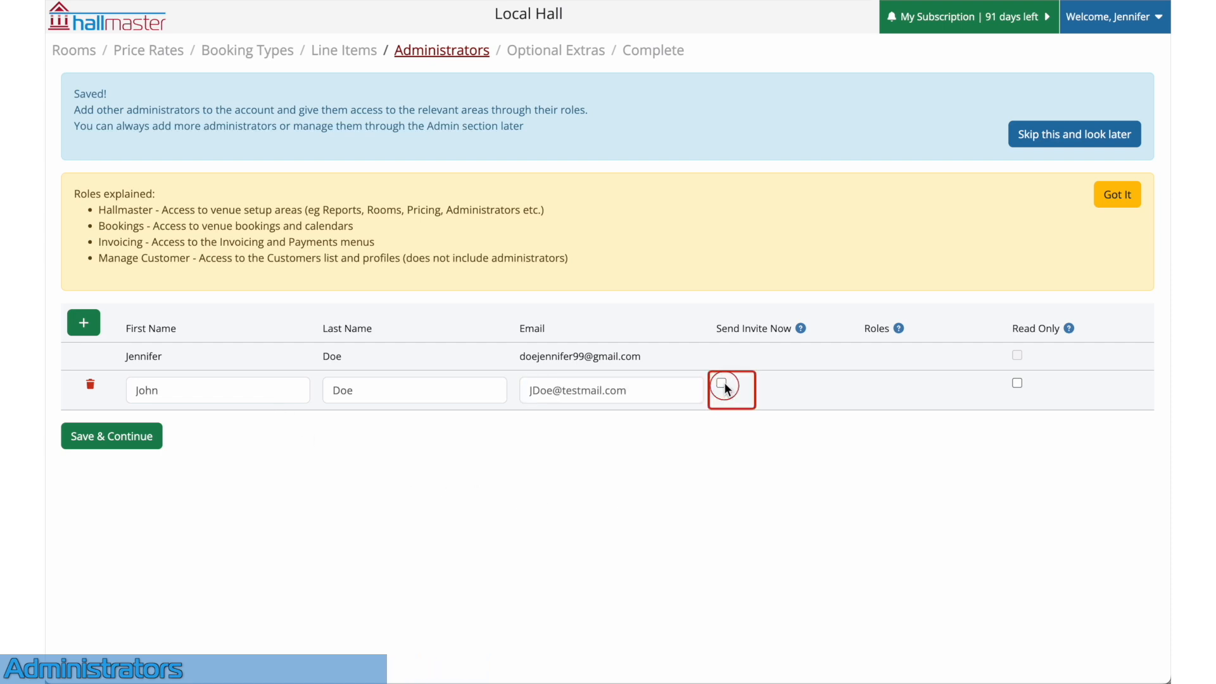
left_click(721, 383)
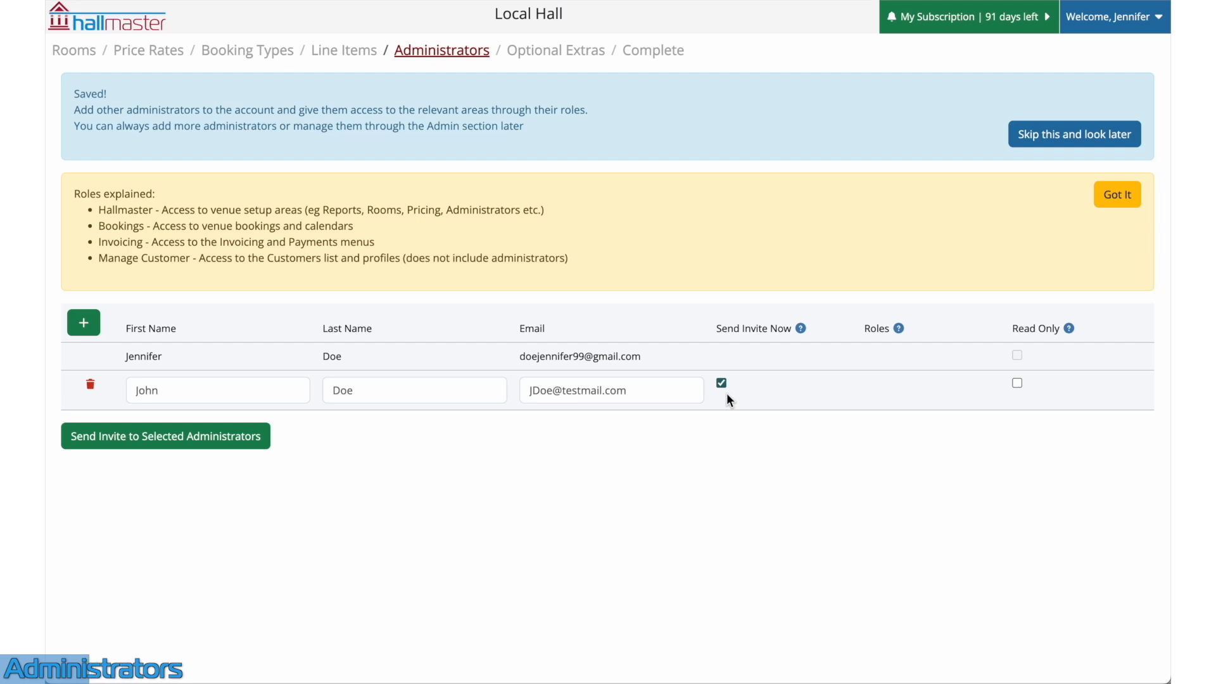
left_click(91, 385)
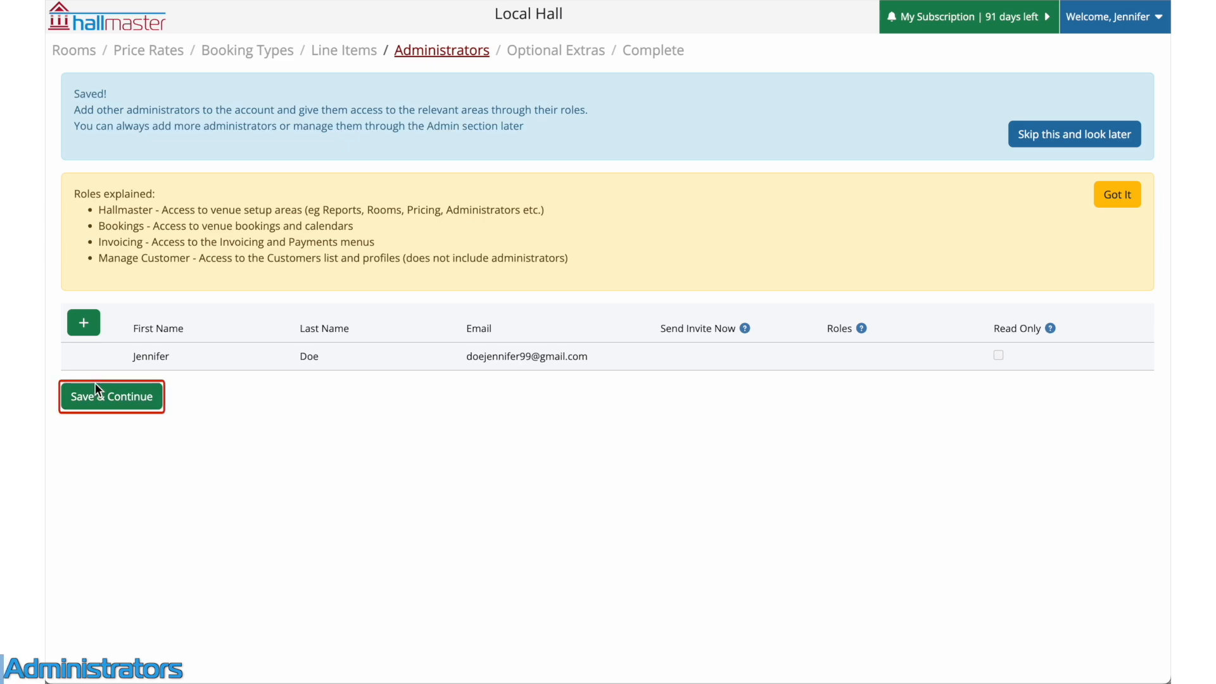
Step: Save the administrators and continue to the optional extras
left_click(114, 397)
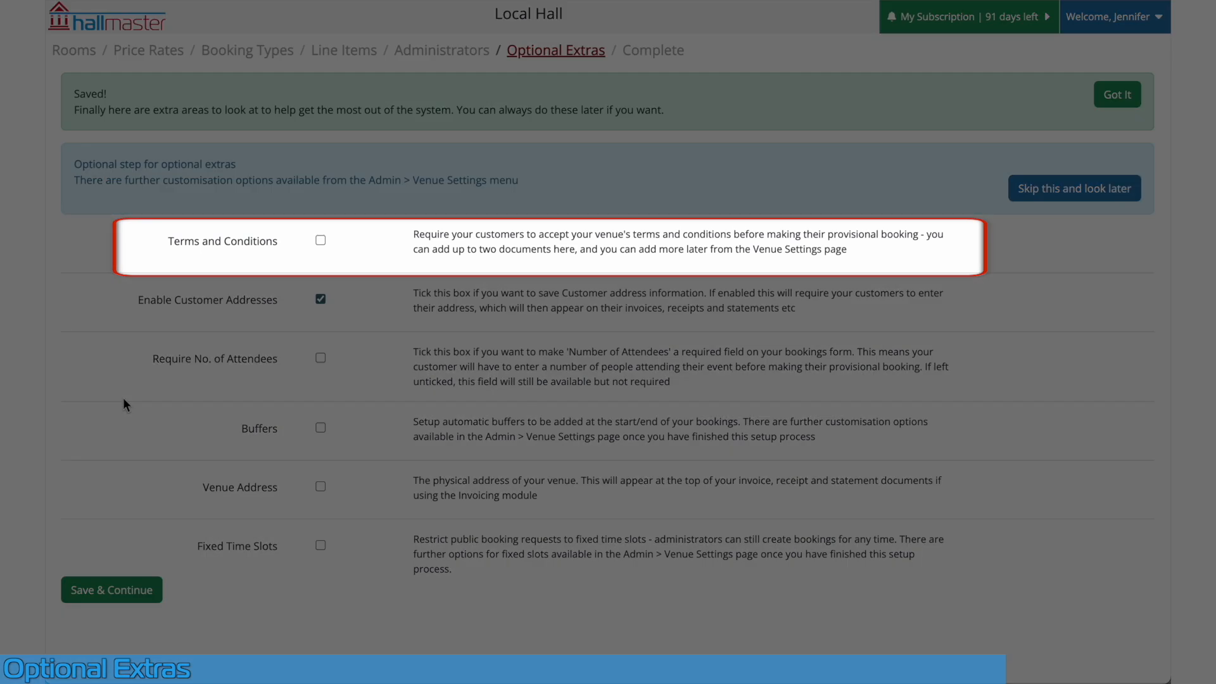
Step: Enable Terms and Conditions, Venue Address and Fixed Time Slots one at a time to examine their fields, disabling each again
left_click(321, 241)
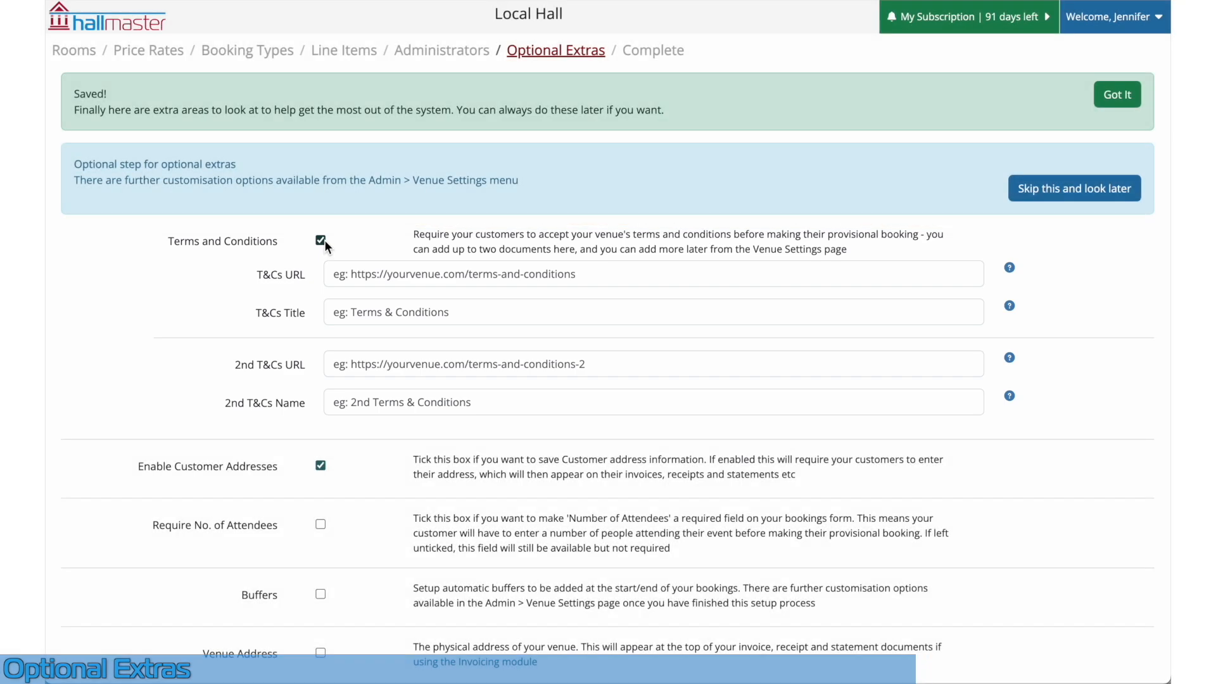
left_click(323, 240)
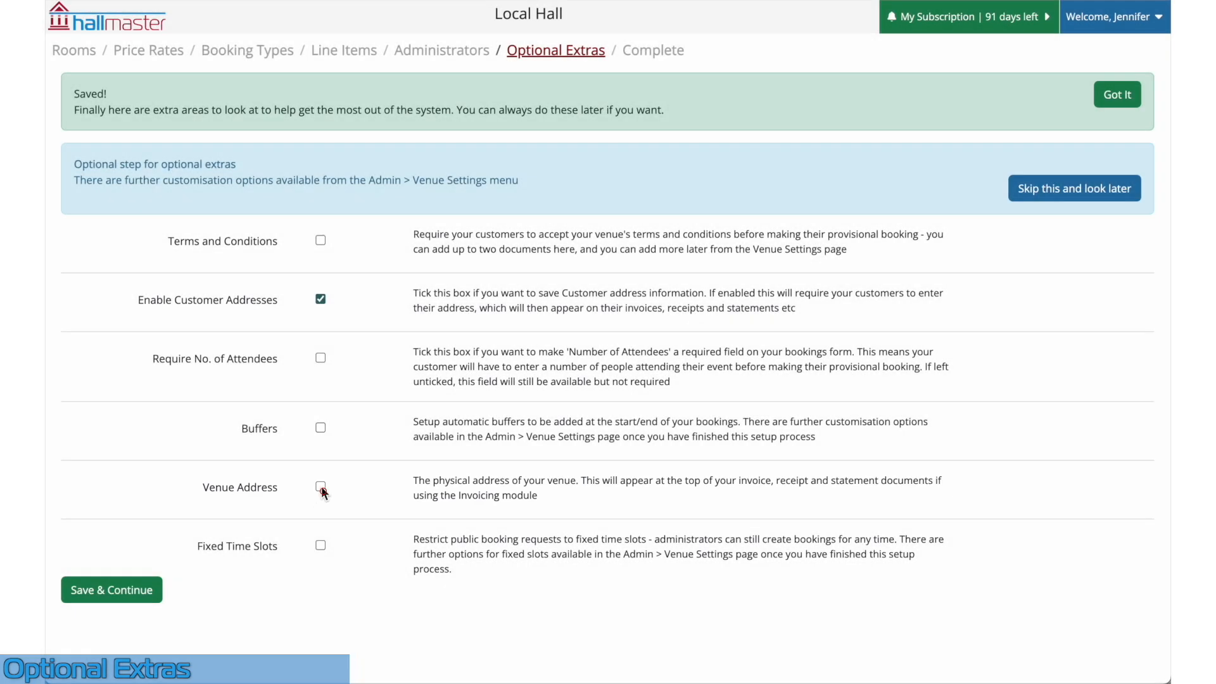
left_click(320, 486)
scroll(321, 490, "down", 3)
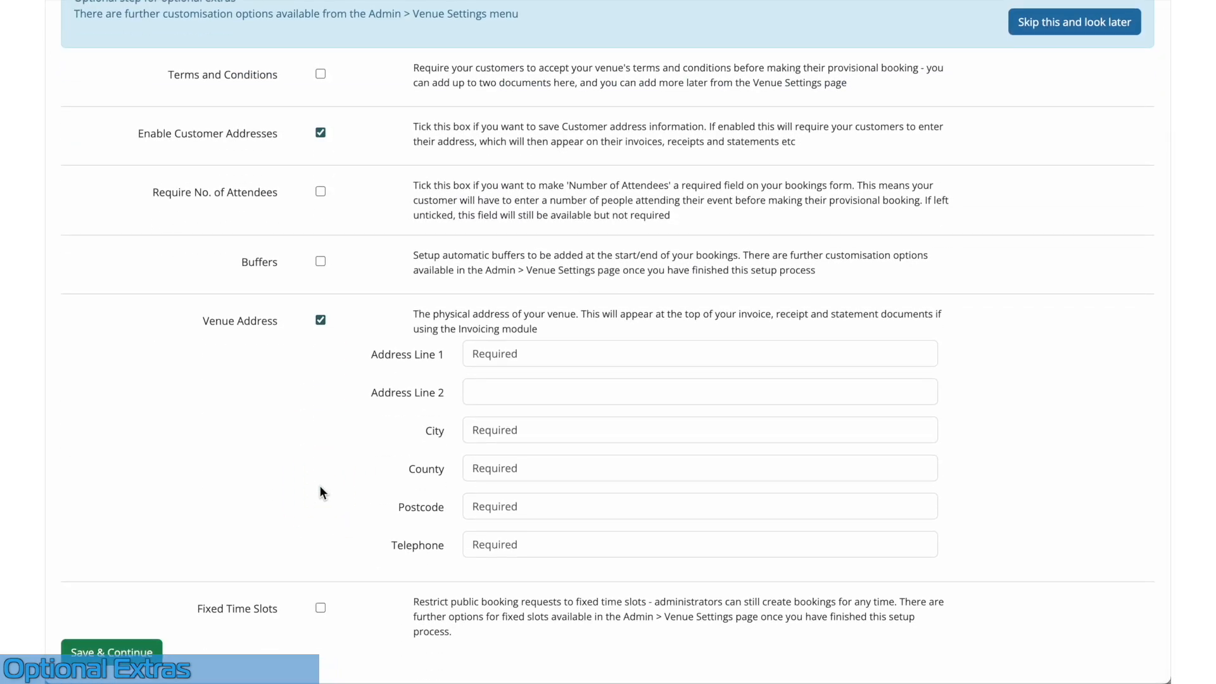
left_click(320, 321)
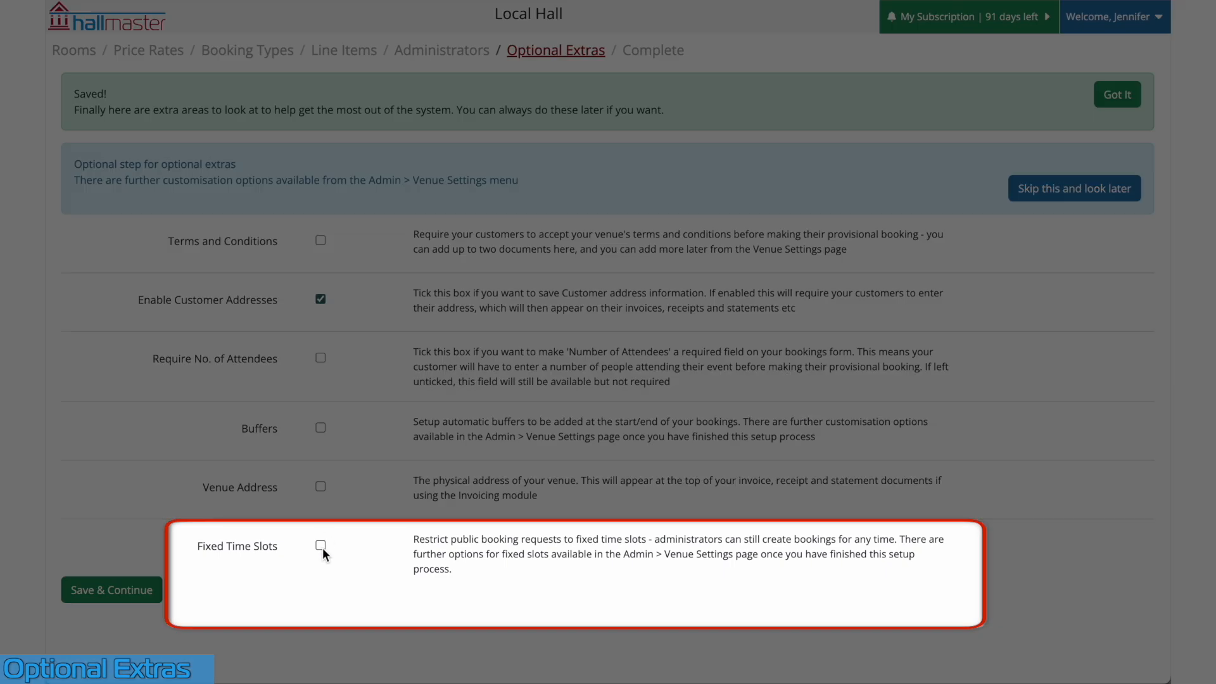
left_click(321, 546)
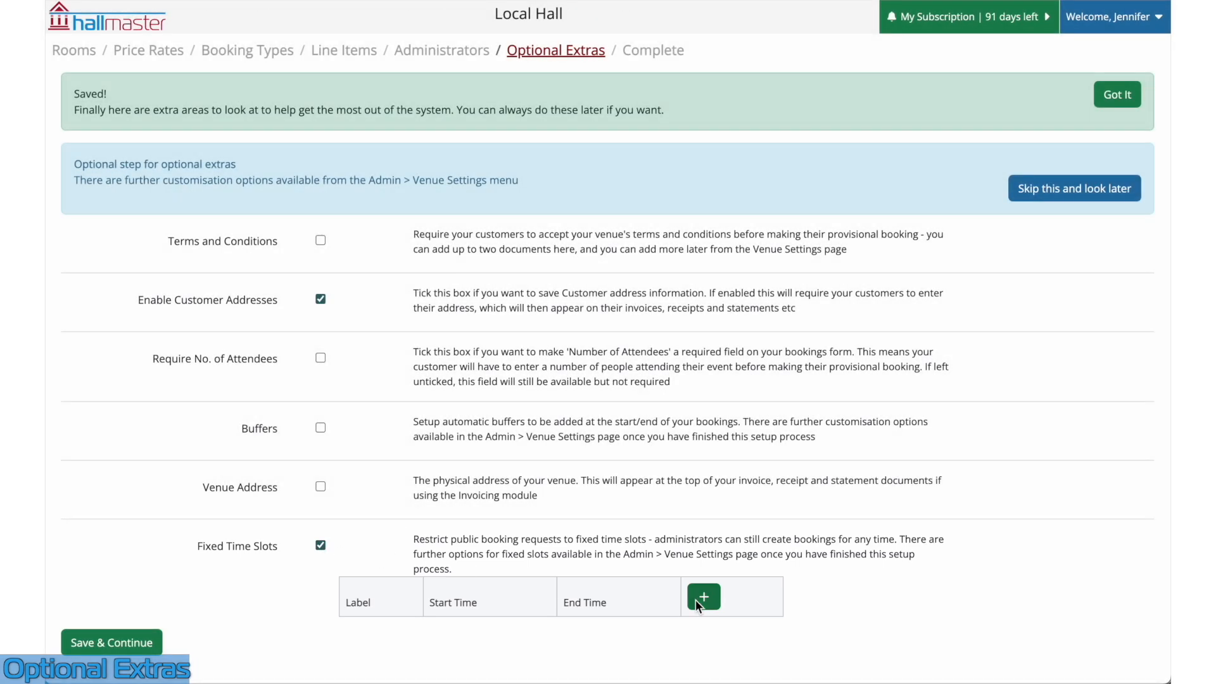
left_click(700, 596)
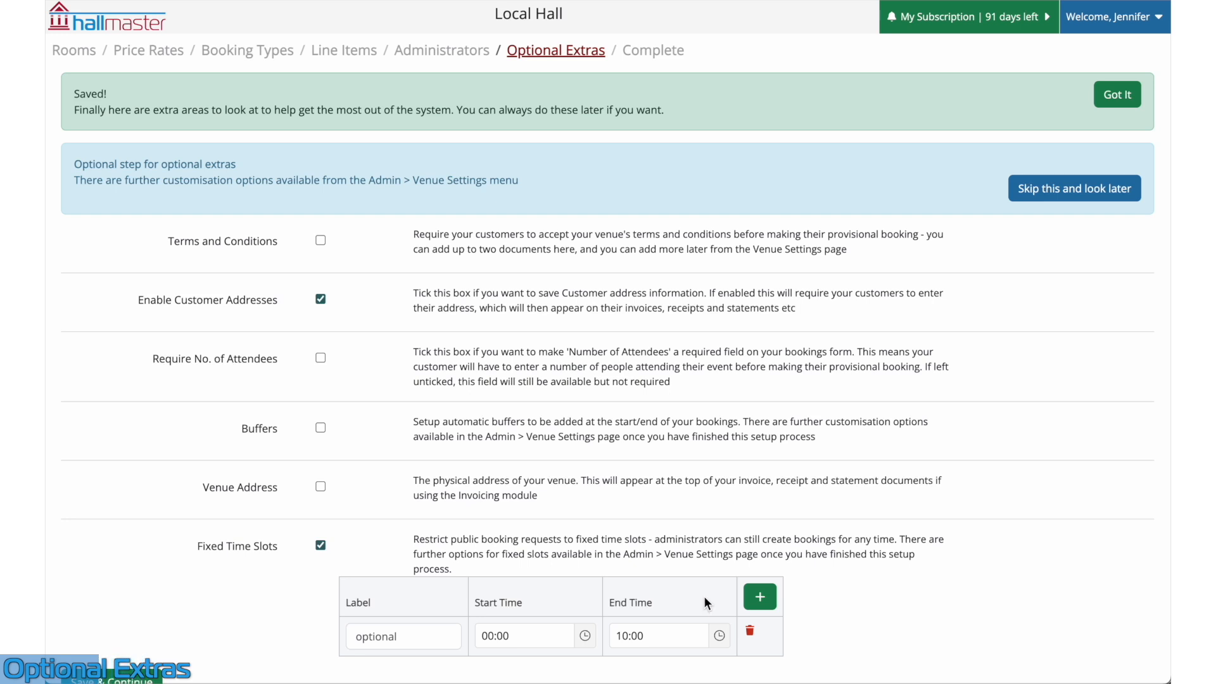
left_click(321, 545)
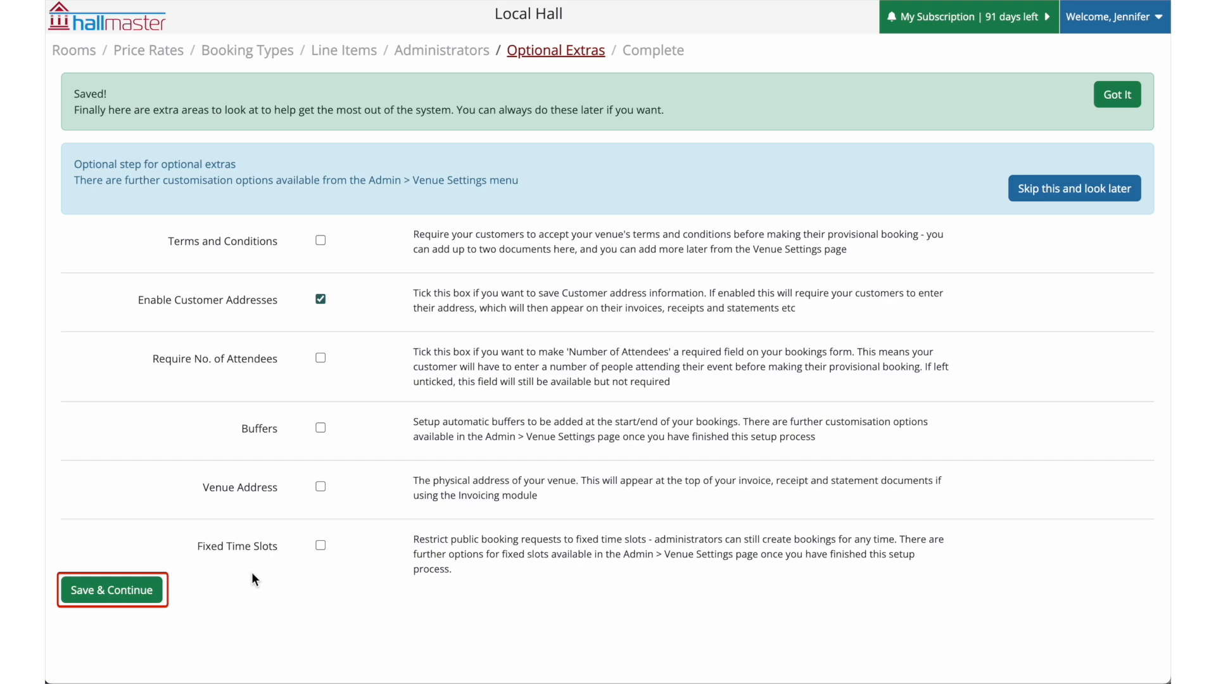
Step: Save the optional extras to finish the setup wizard and start creating a booking
left_click(116, 598)
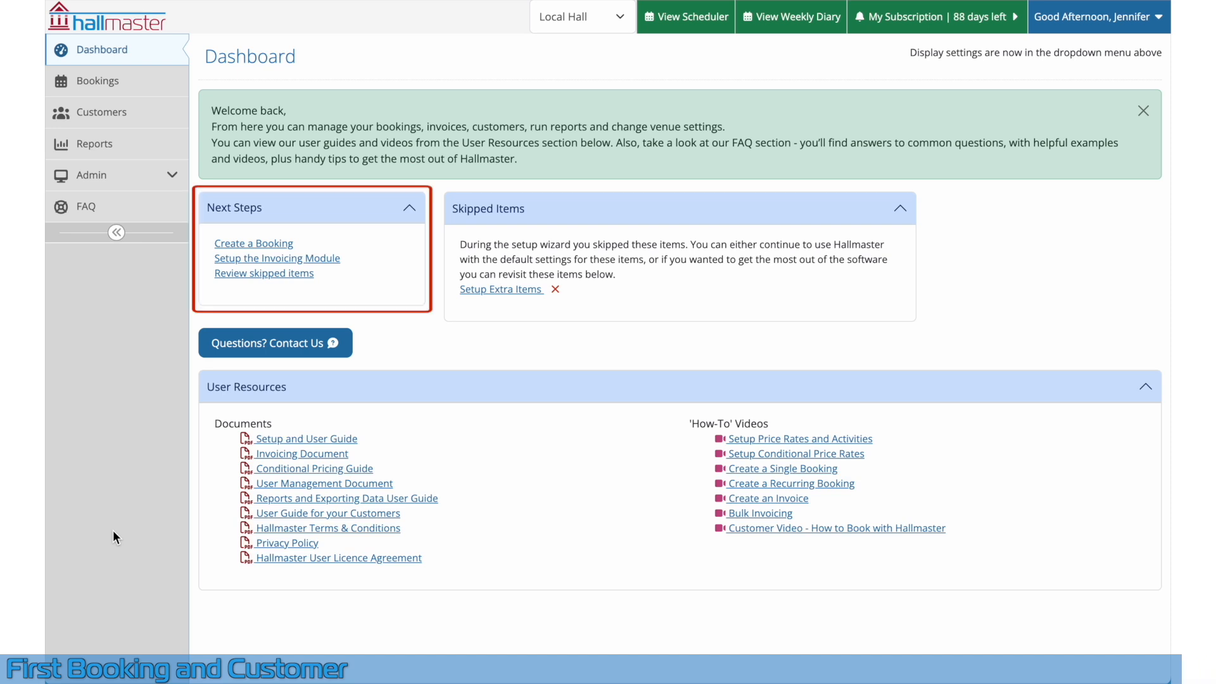
left_click(249, 243)
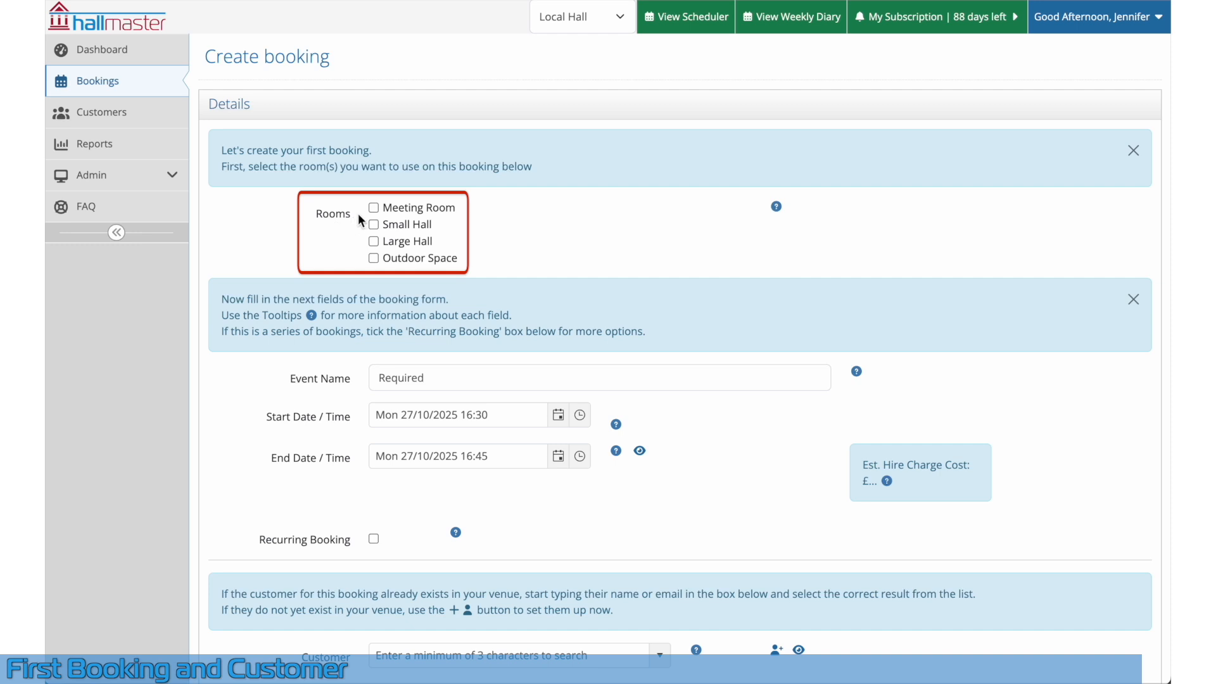
Step: Select the Meeting Room for the booking and name the event Yoga Class
left_click(374, 207)
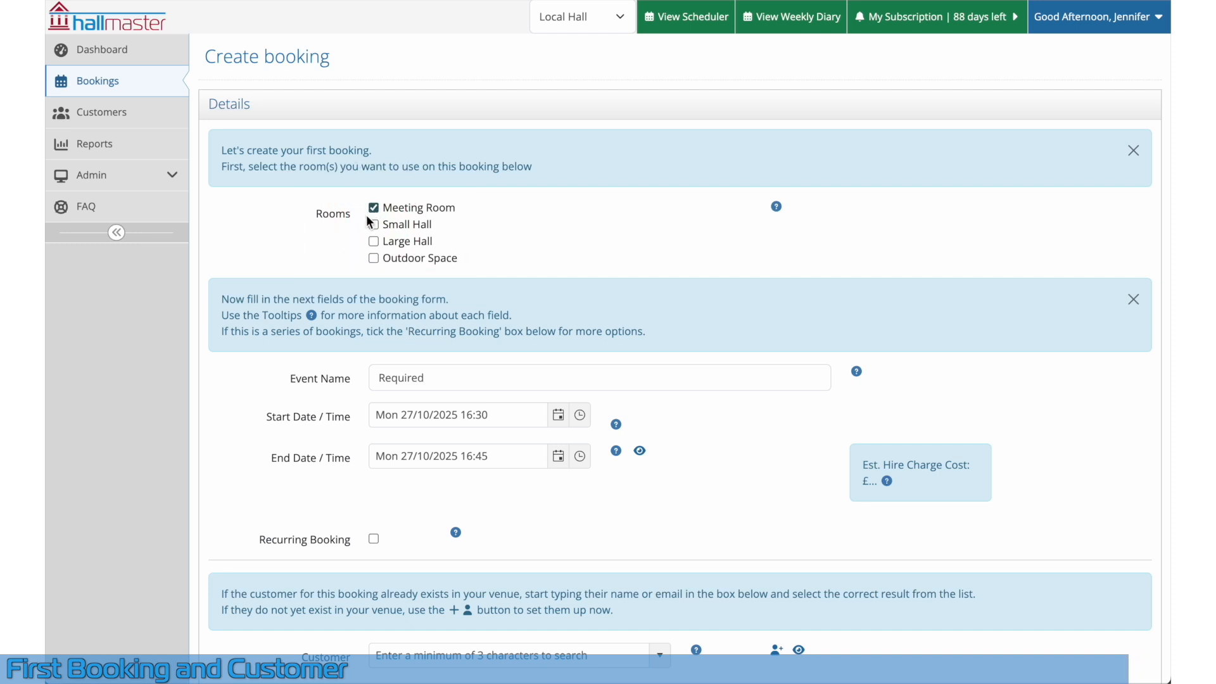
left_click(412, 367)
type("Yoga Class")
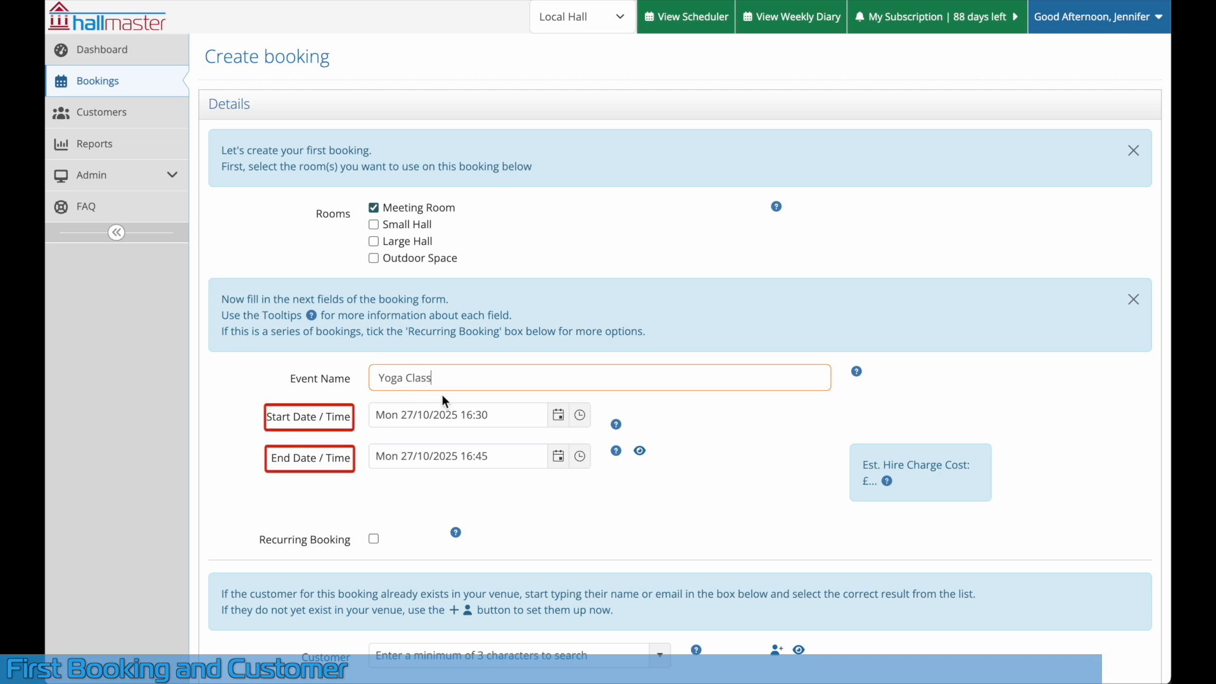
Step: Schedule the booking for Thu 30/10/2025 from 16:00 to 17:00
left_click(557, 415)
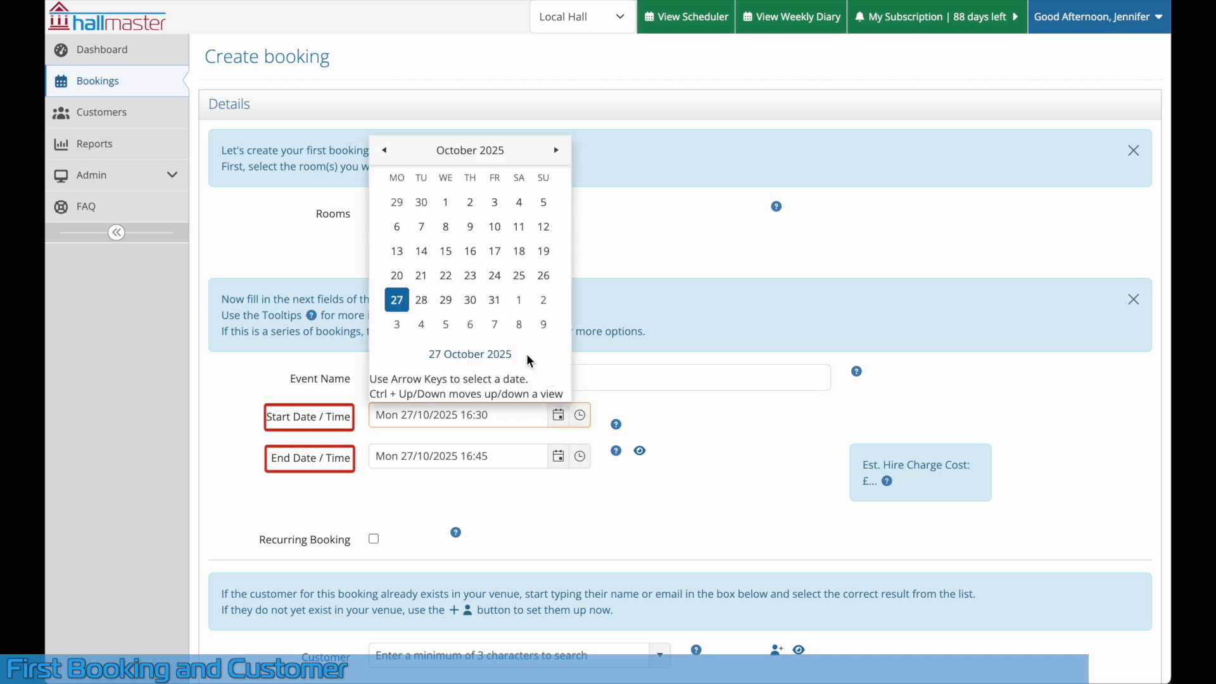
left_click(471, 301)
left_click(580, 416)
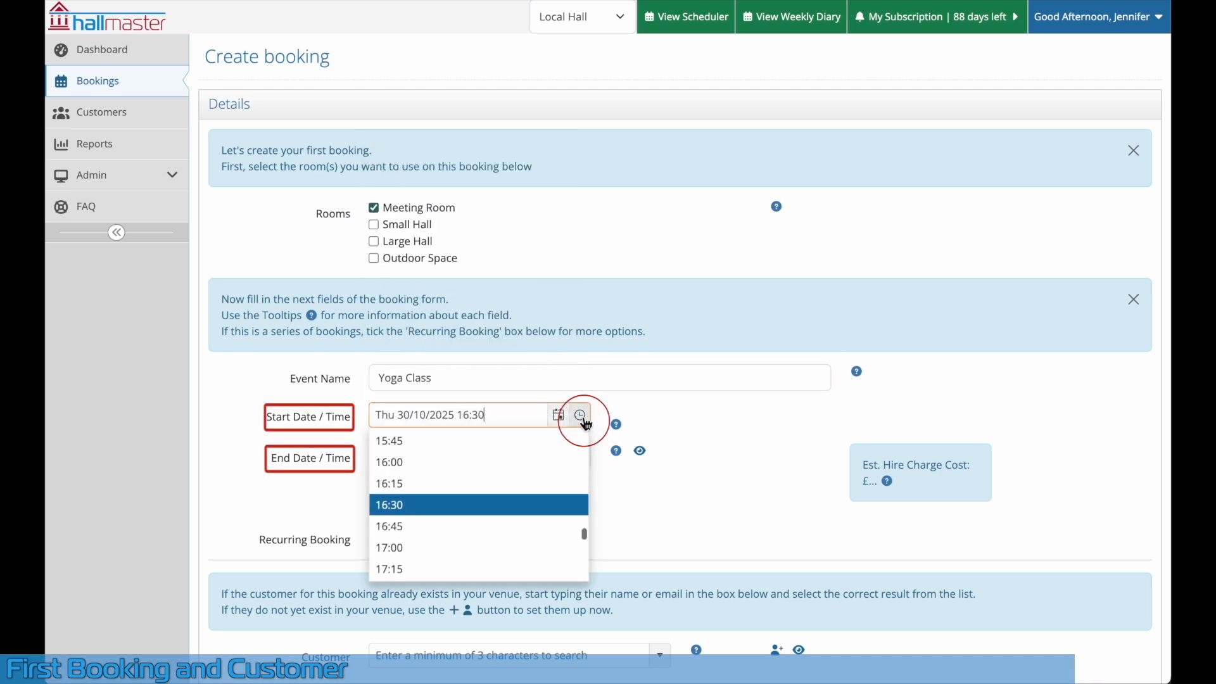
left_click(507, 462)
left_click(580, 456)
left_click(515, 489)
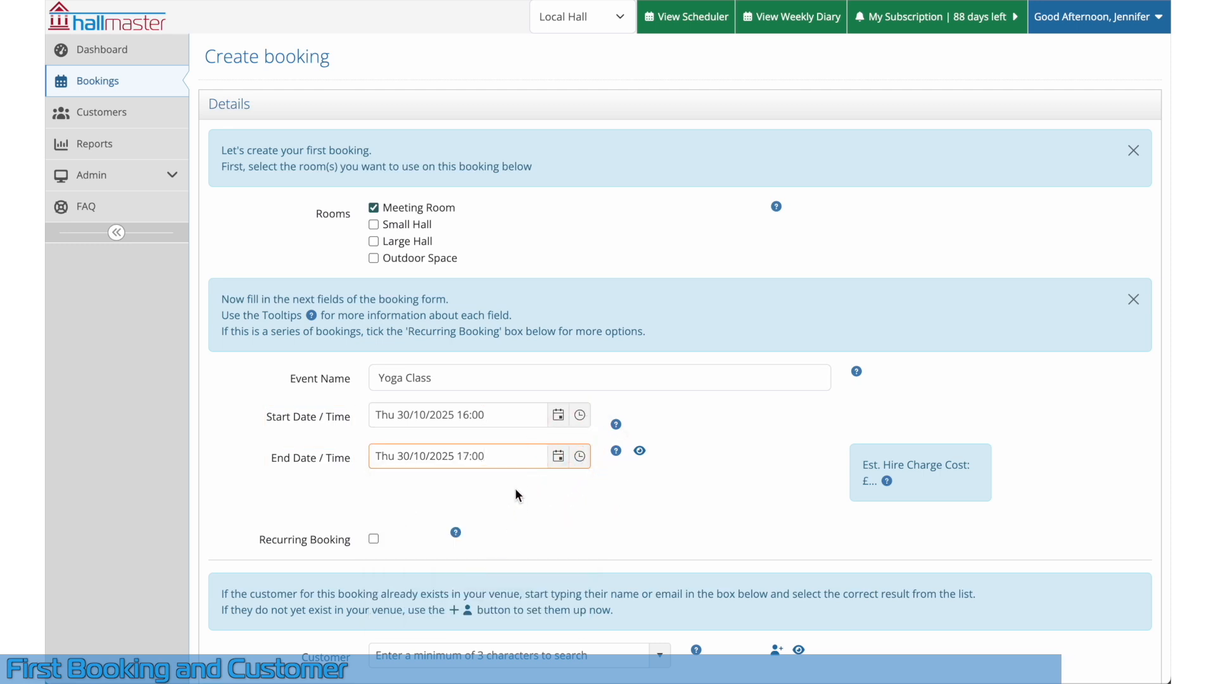
Step: Enable Recurring Booking to examine its frequency and additional date options, and disable it again
left_click(374, 539)
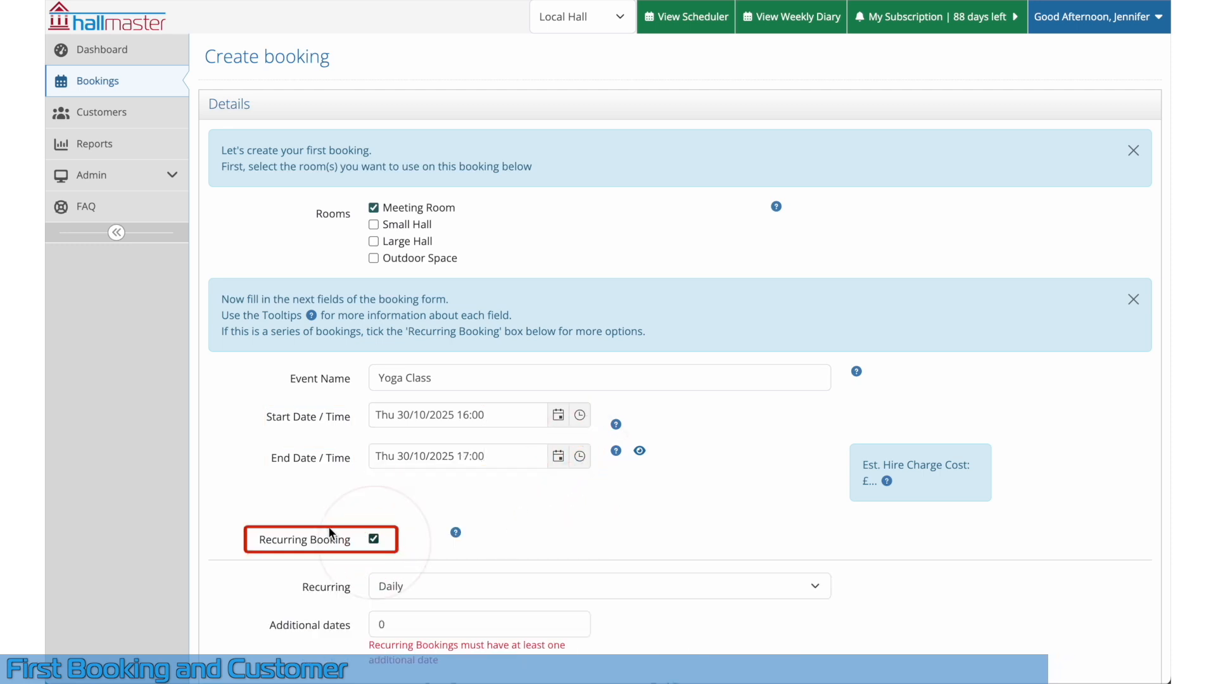
scroll(262, 504, "down", 3)
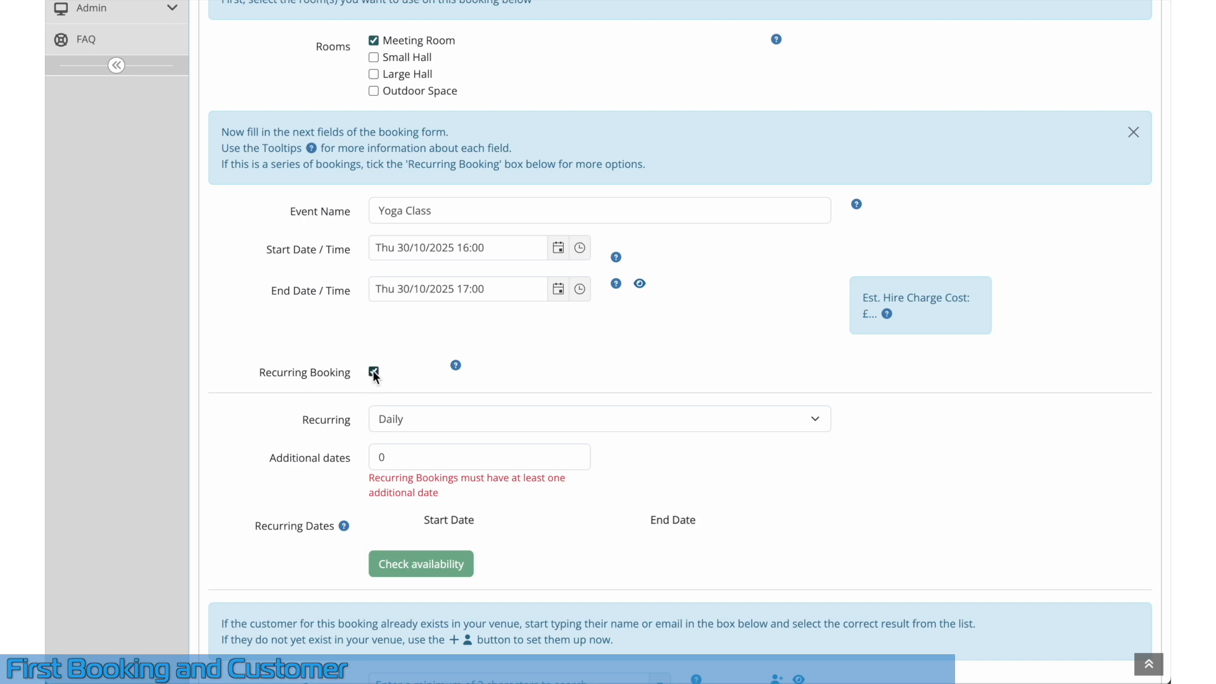
left_click(374, 372)
Step: Start adding a new customer for the booking and enter their first name, surname, email and telephone number
scroll(355, 380, "down", 3)
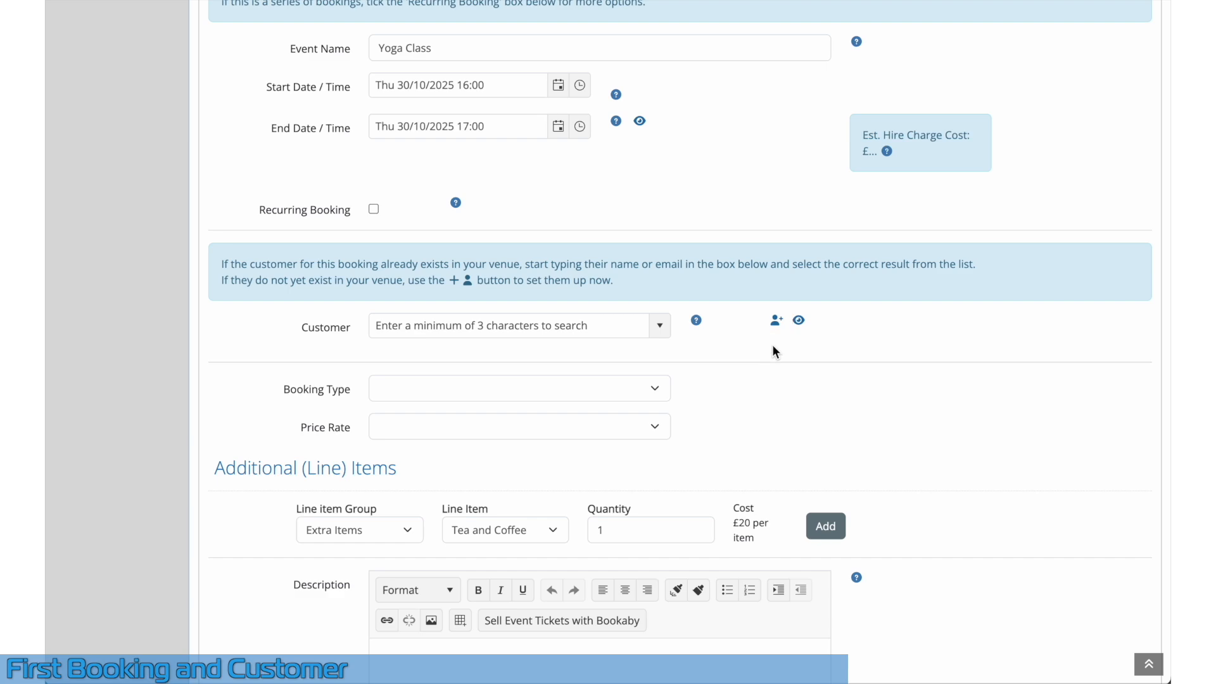
left_click(778, 325)
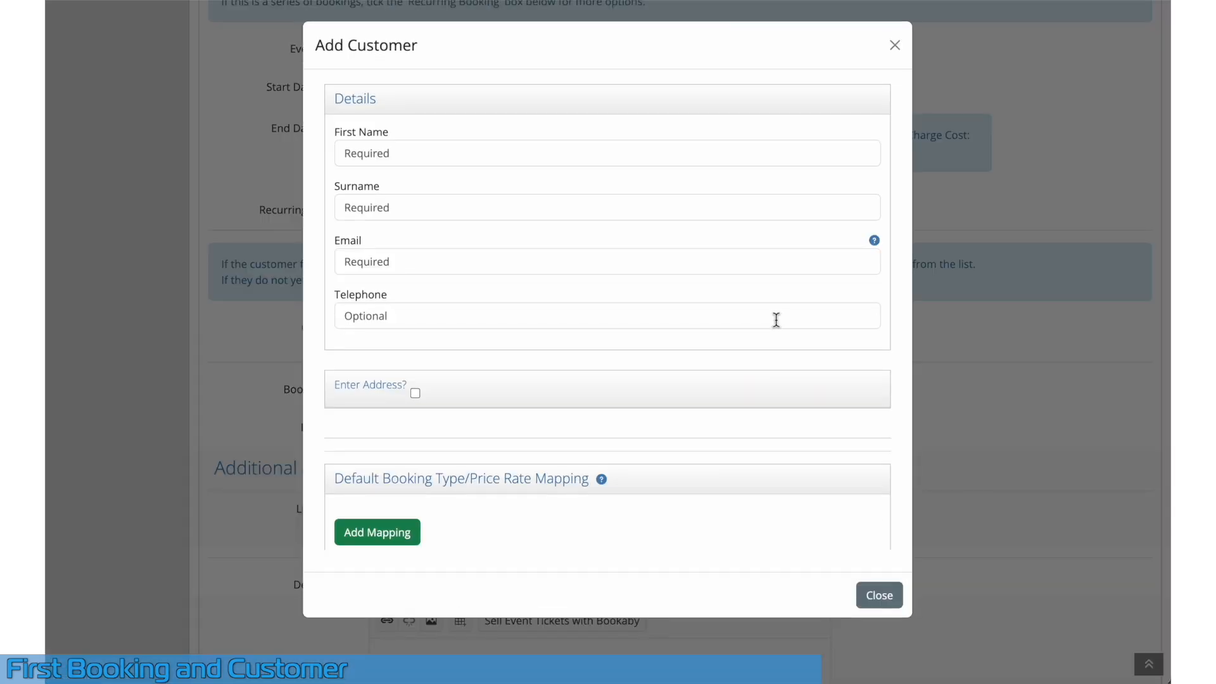
type("Bob")
key("Tab")
type("Doe")
key("Tab")
type("BDoe@email.com")
key("Tab")
type("555123")
left_click(483, 359)
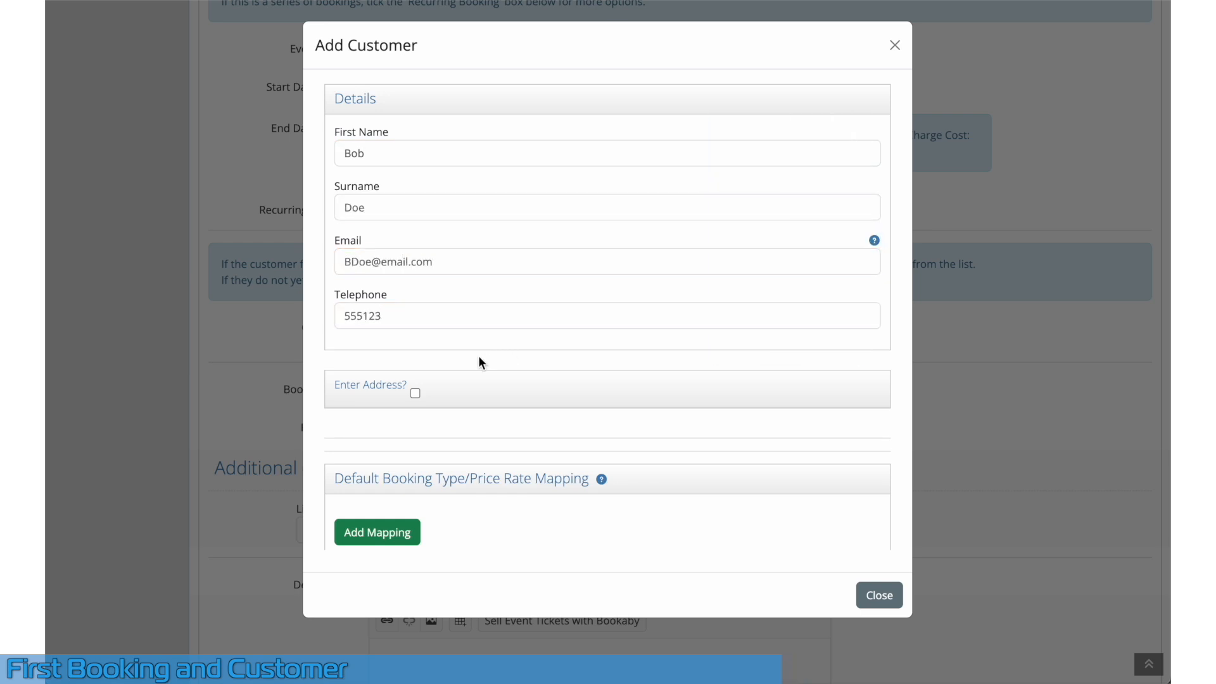
Step: Enter the customer's address line, city, county and postcode, and copy their main email as the invoicing email
left_click(415, 393)
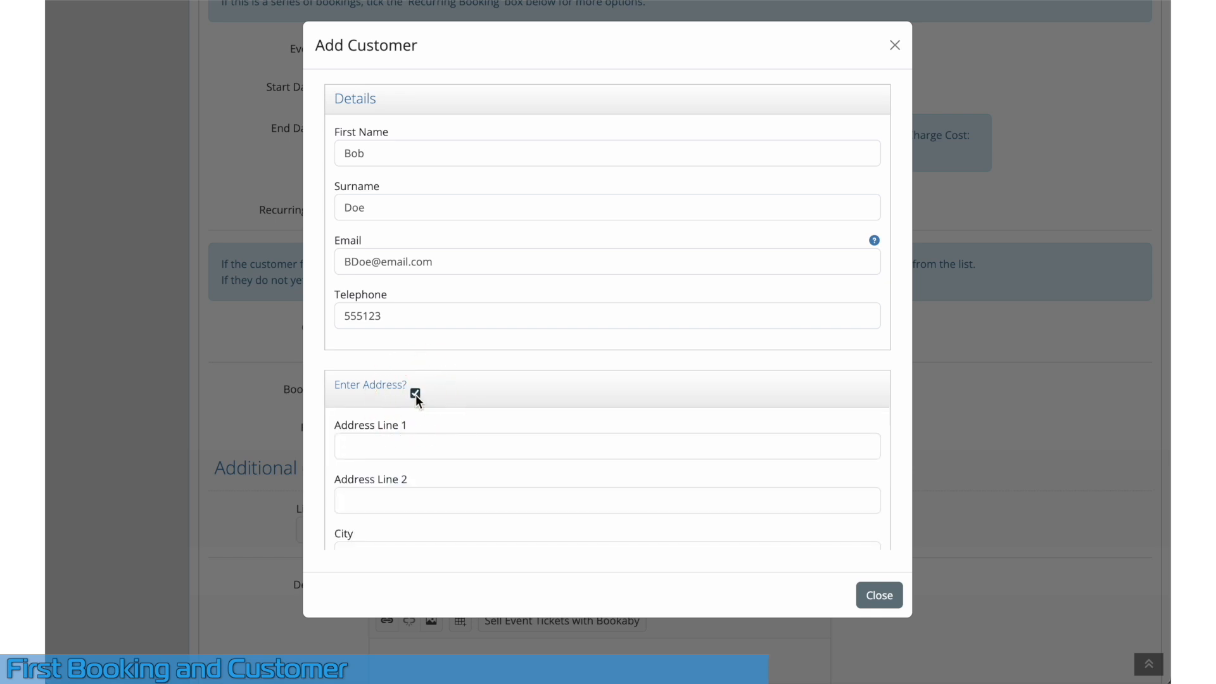
scroll(405, 418, "down", 3)
left_click(412, 235)
type("Yoga HQ")
key("Tab")
key("Tab")
type("Yoga City")
key("Tab")
type("Yoga County")
key("Tab")
type("ABC123")
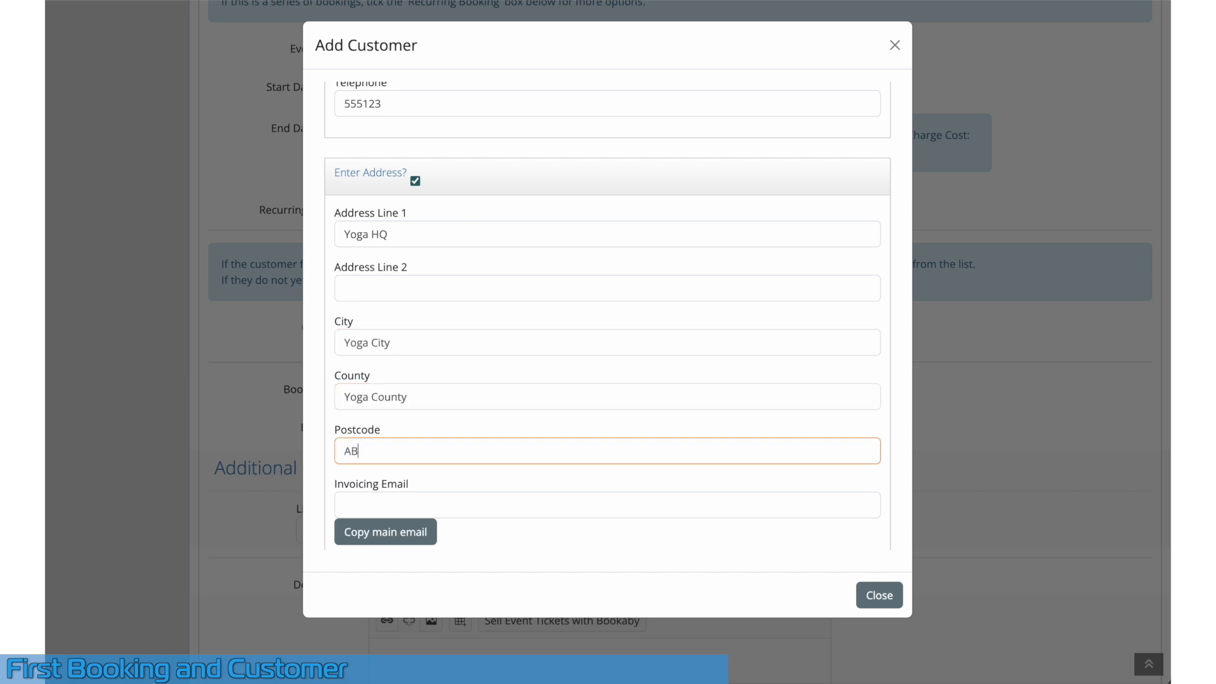
left_click(399, 535)
Step: Add a default mapping for the customer from the Class booking type to Standard Rate - Hourly
scroll(480, 534, "down", 3)
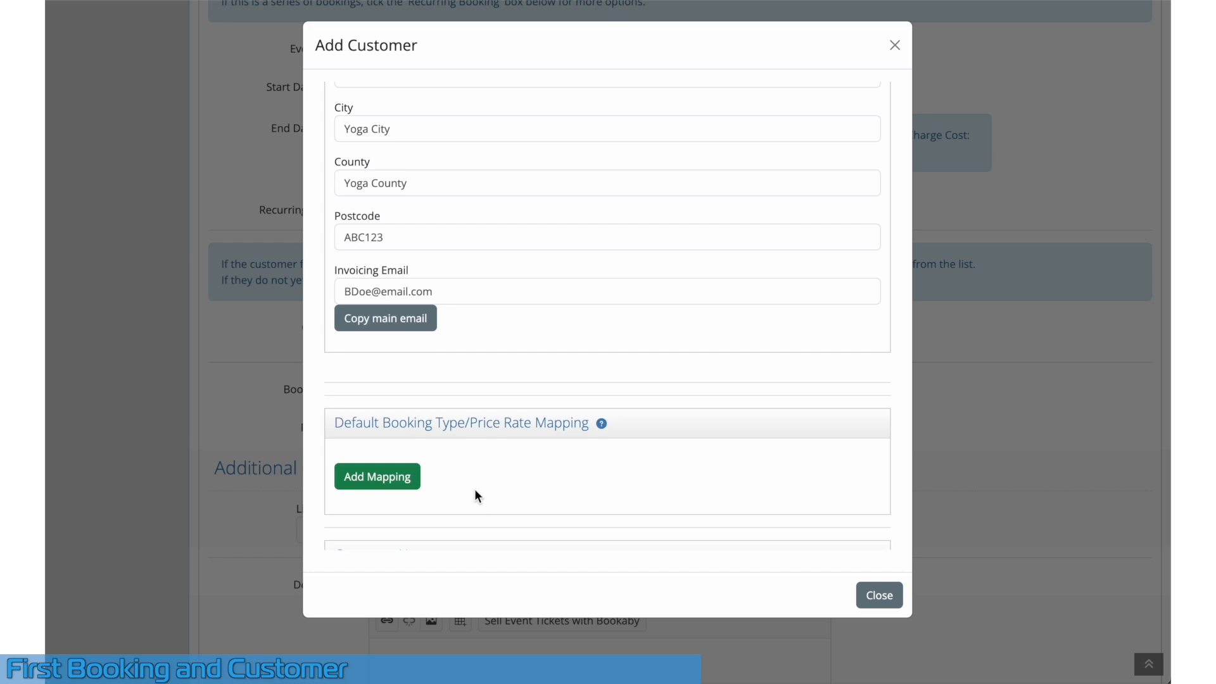
left_click(401, 480)
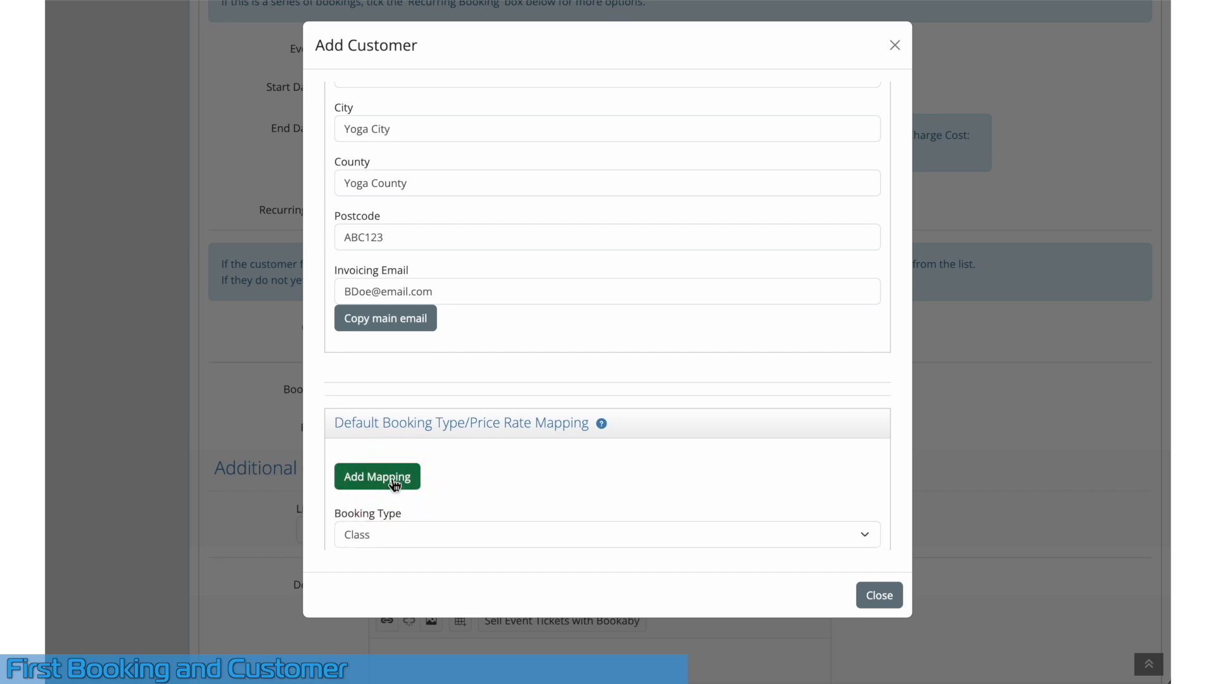
scroll(446, 488, "down", 4)
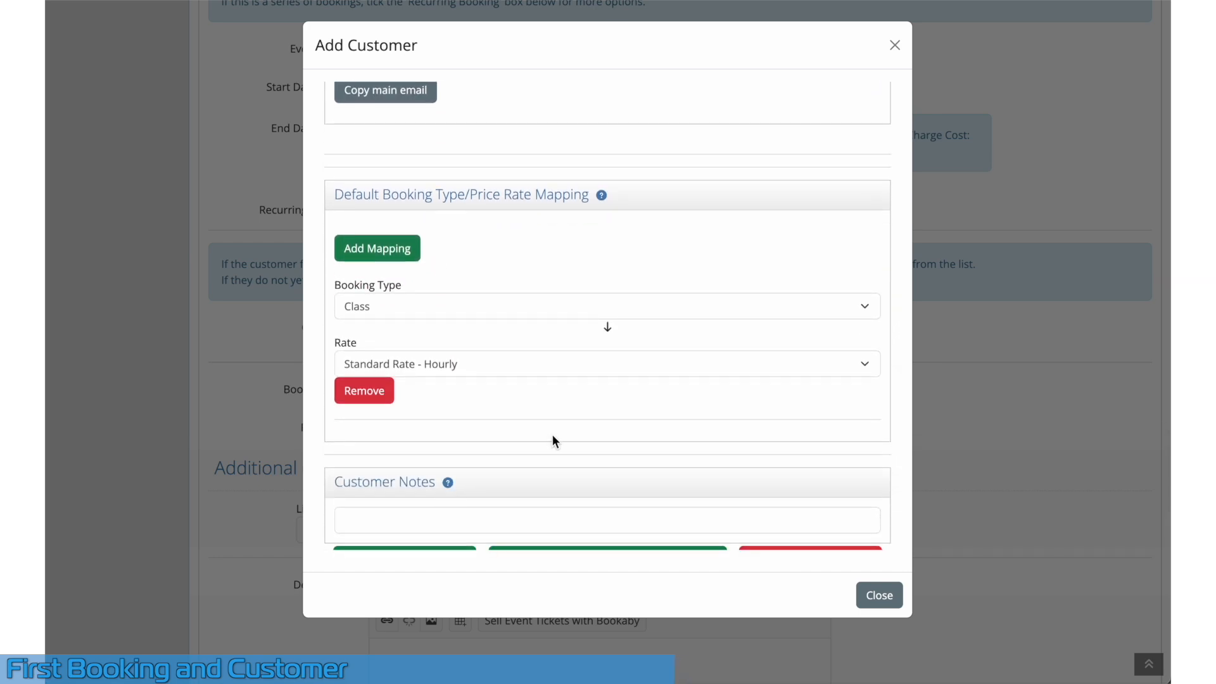
left_click(573, 306)
left_click(573, 309)
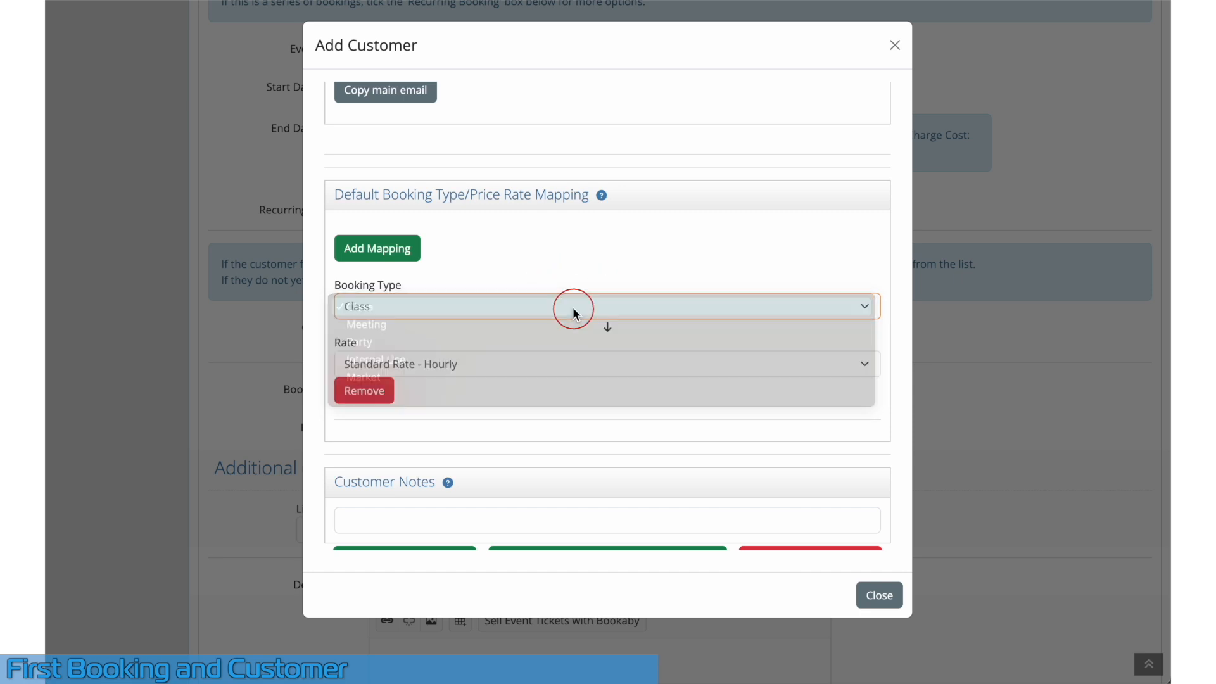
left_click(569, 364)
left_click(570, 366)
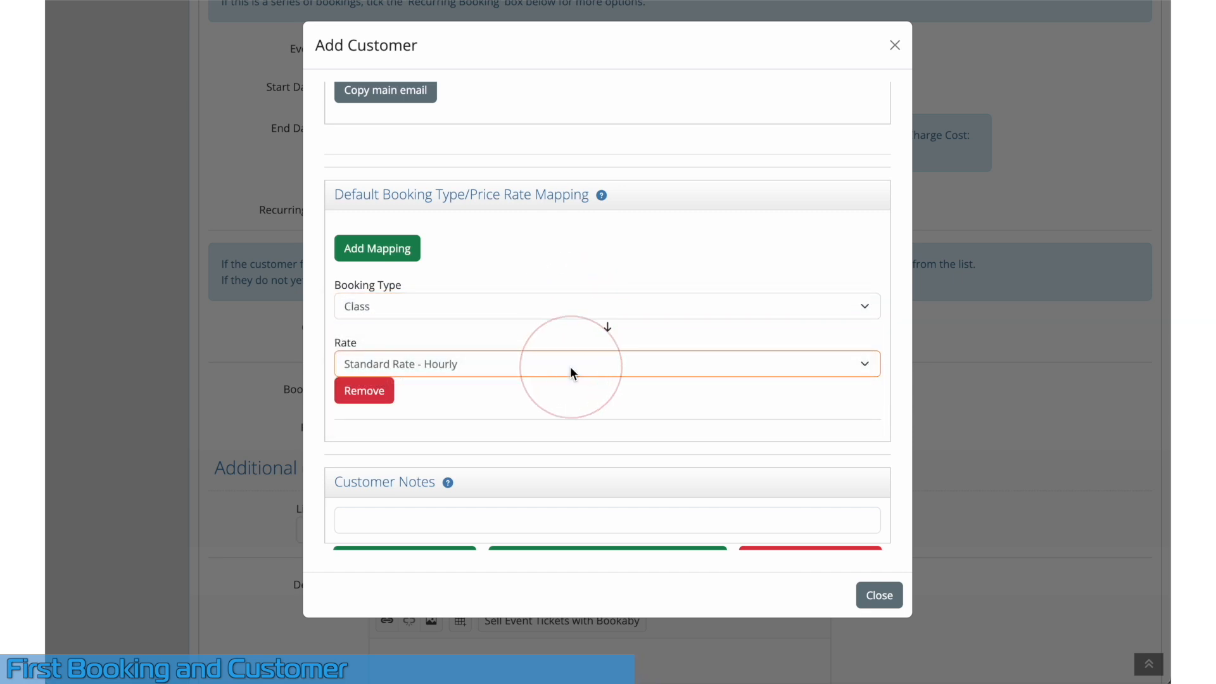
scroll(564, 416, "down", 2)
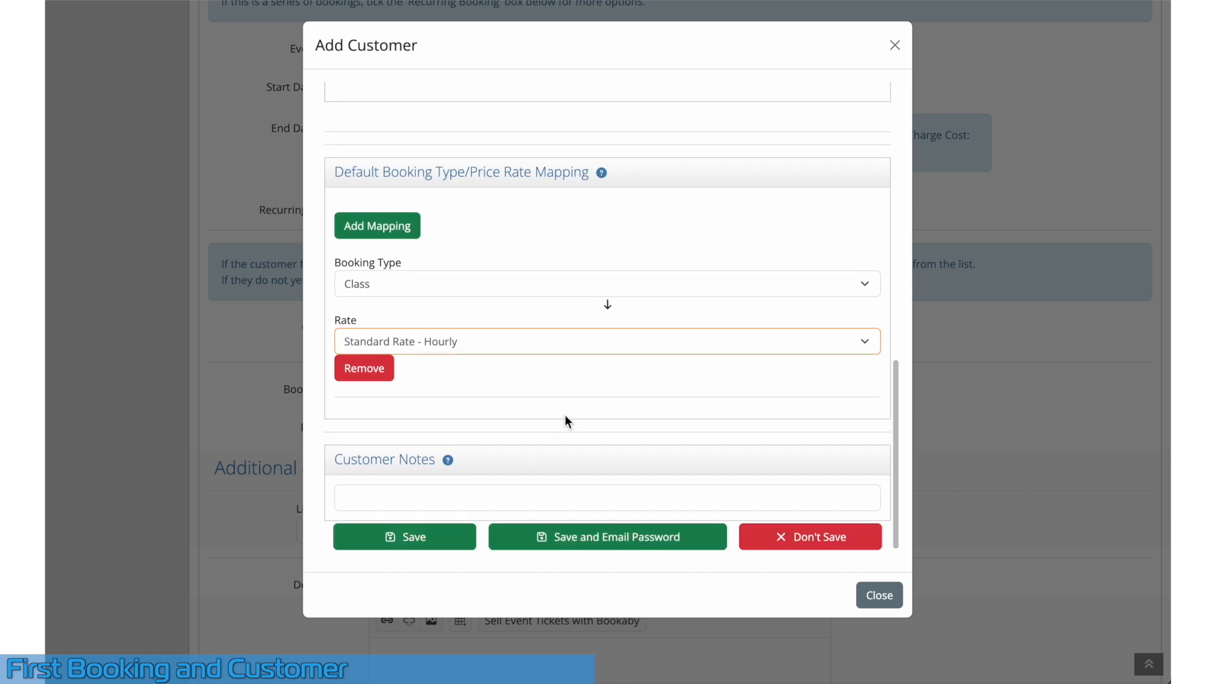
Step: Save the new customer record without emailing a password and select that customer for the Yoga Class booking
left_click(442, 538)
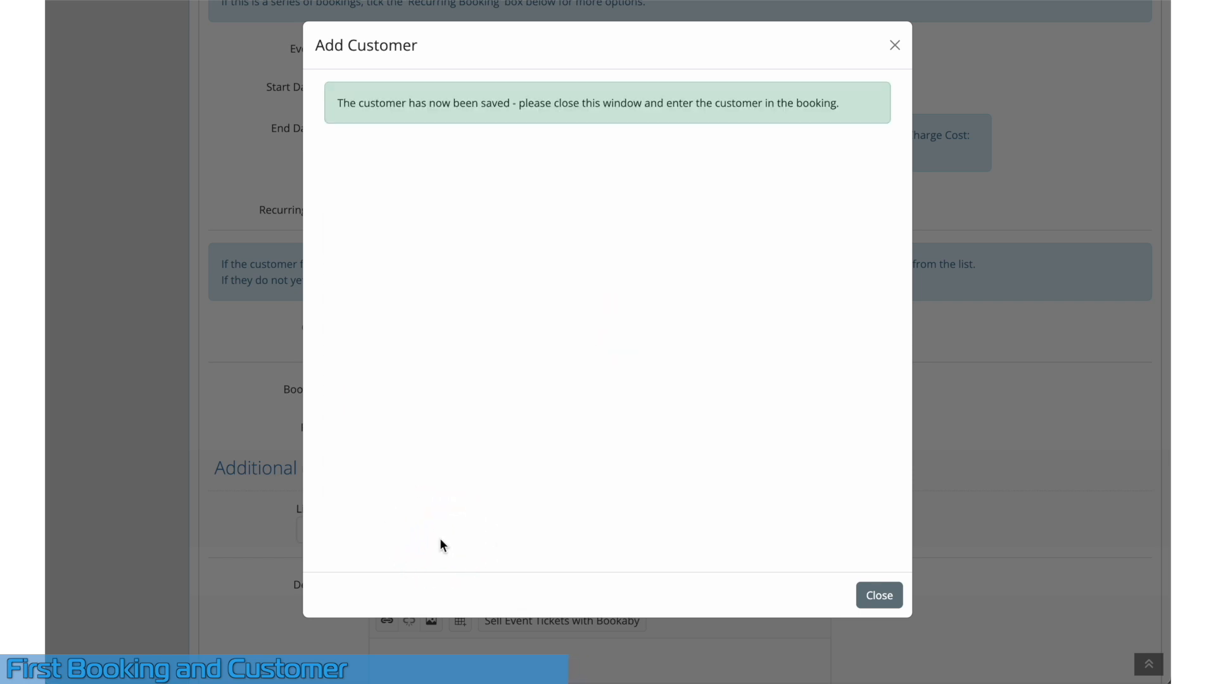
left_click(876, 593)
left_click(413, 334)
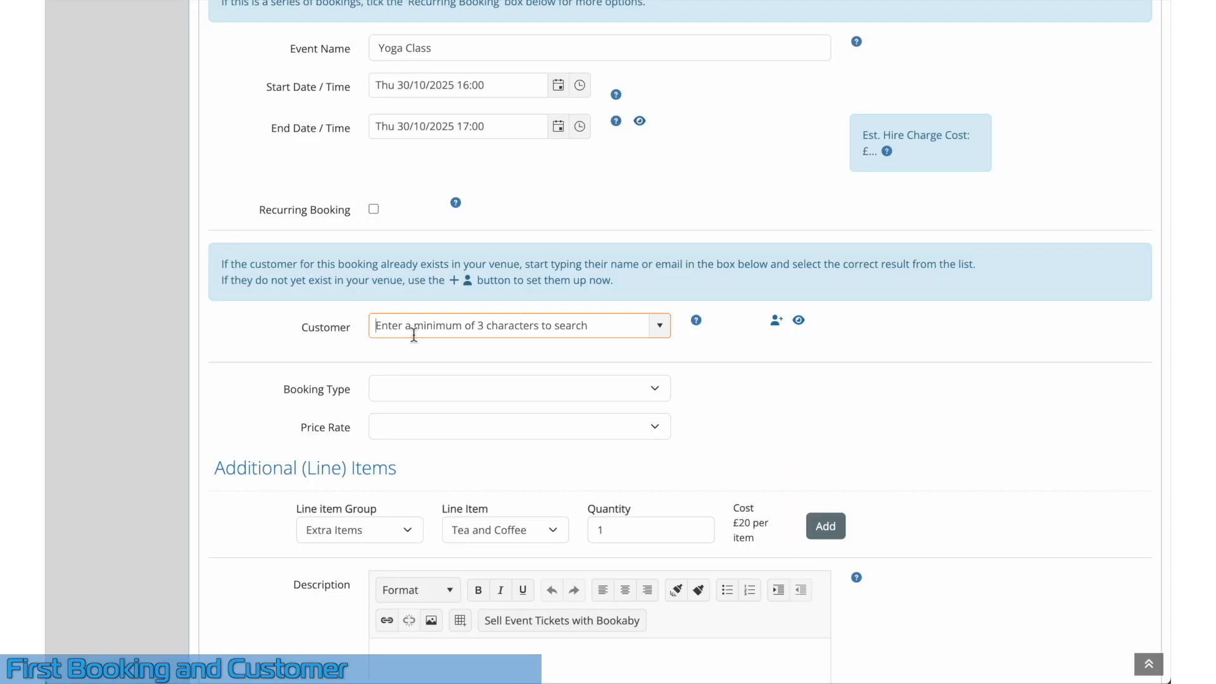
type("Bob")
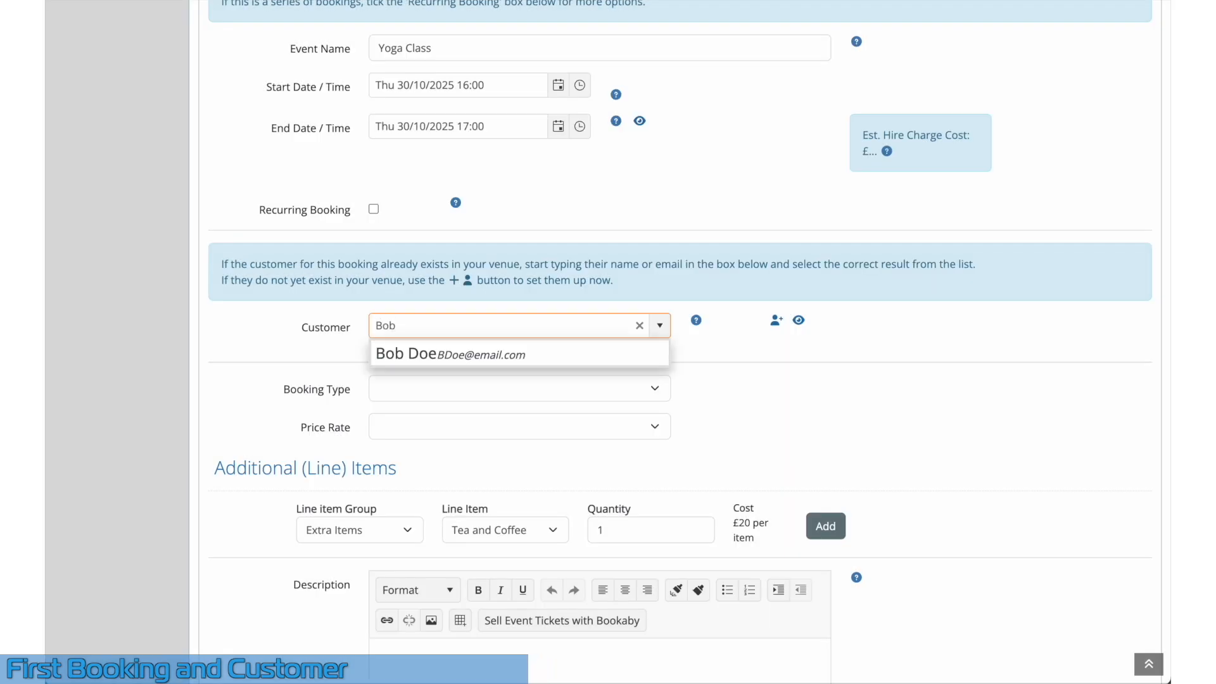
left_click(421, 354)
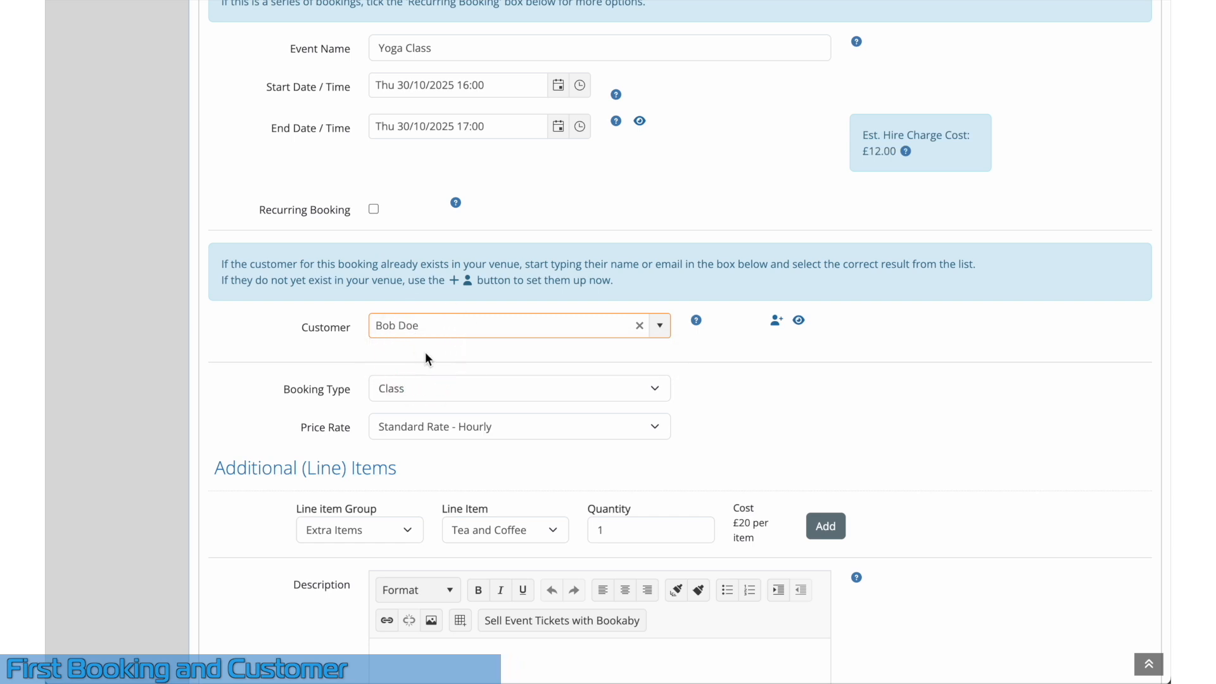
Step: Add one Tea and Coffee line item from Extra Items and enter a description saying it is a yoga class with the named teacher
scroll(261, 389, "down", 5)
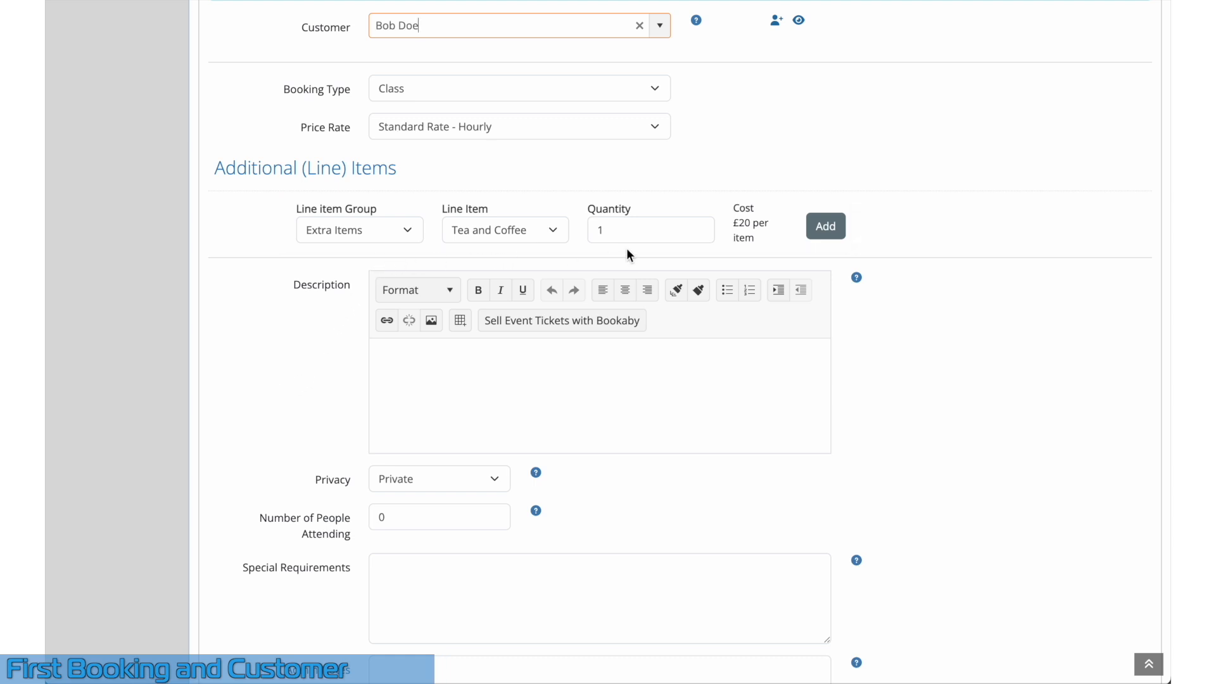
left_click(826, 228)
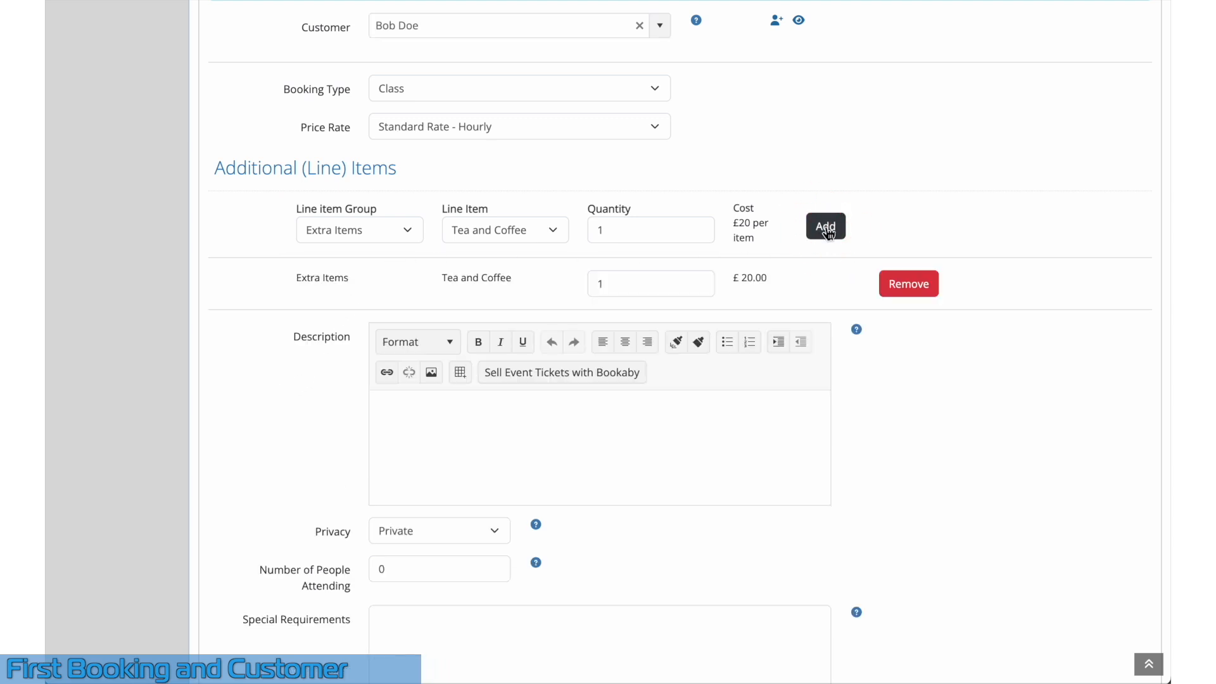
left_click(438, 436)
type("Y")
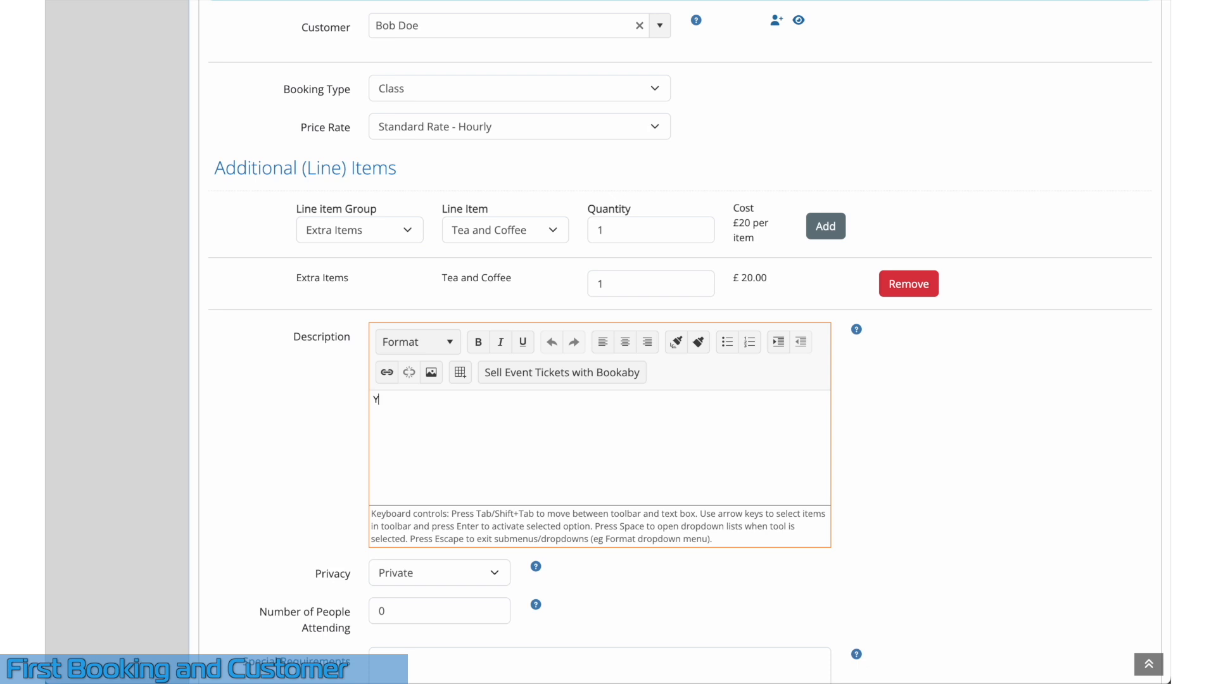
type("oga class with teacher Bob.")
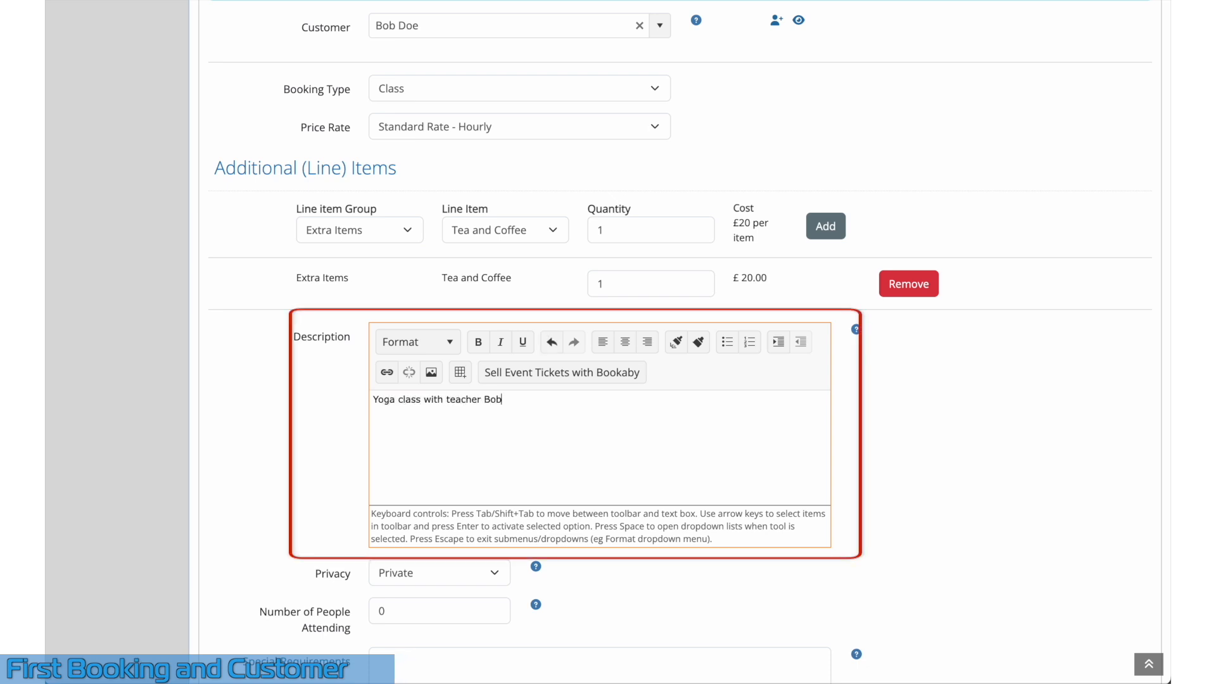
left_click(331, 461)
Step: Set the booking's privacy to Public - Contact Details Hidden
scroll(335, 460, "down", 3)
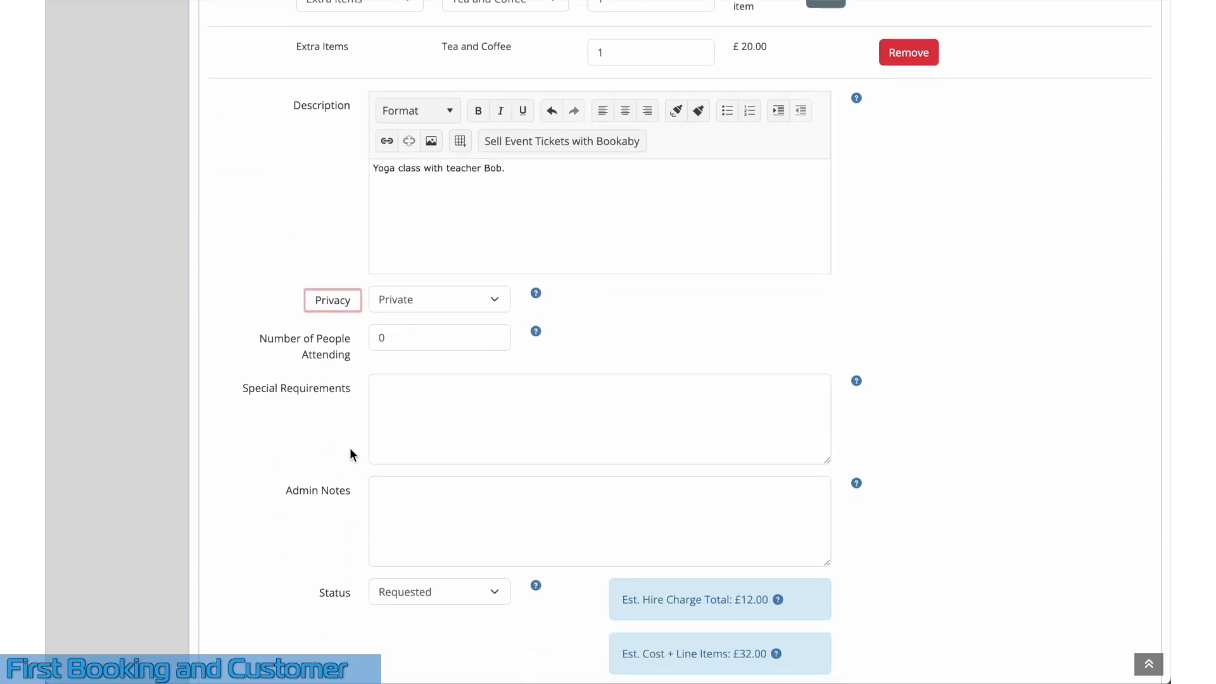
left_click(470, 304)
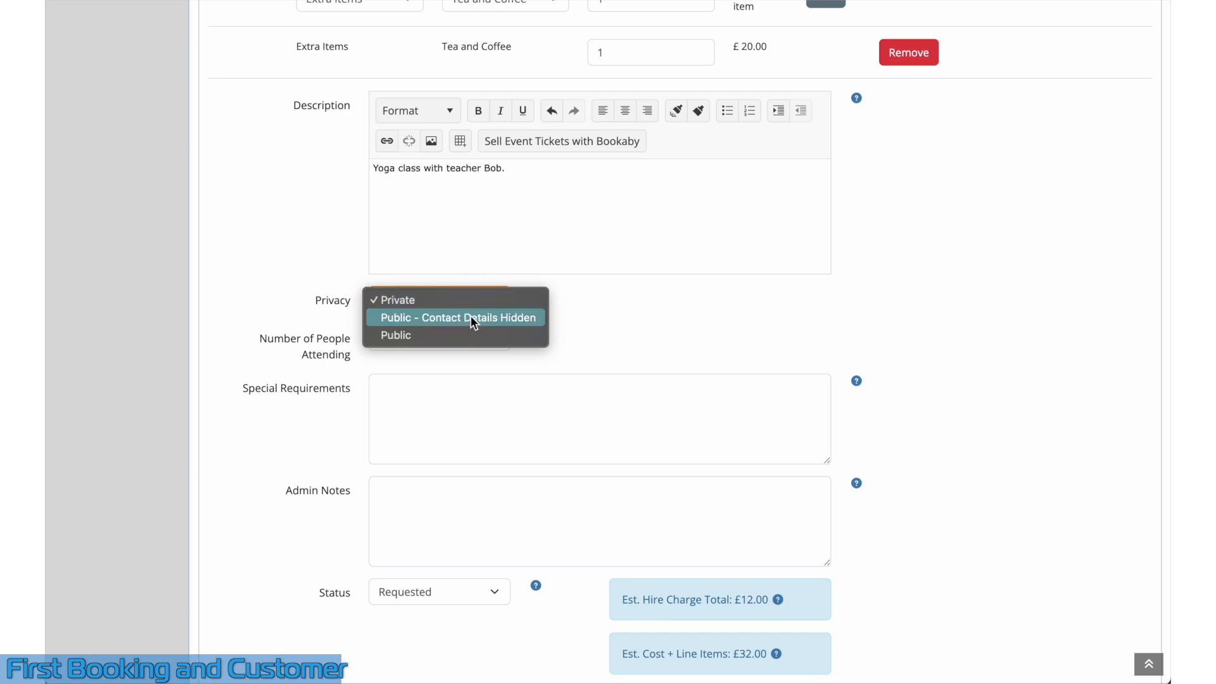
left_click(469, 317)
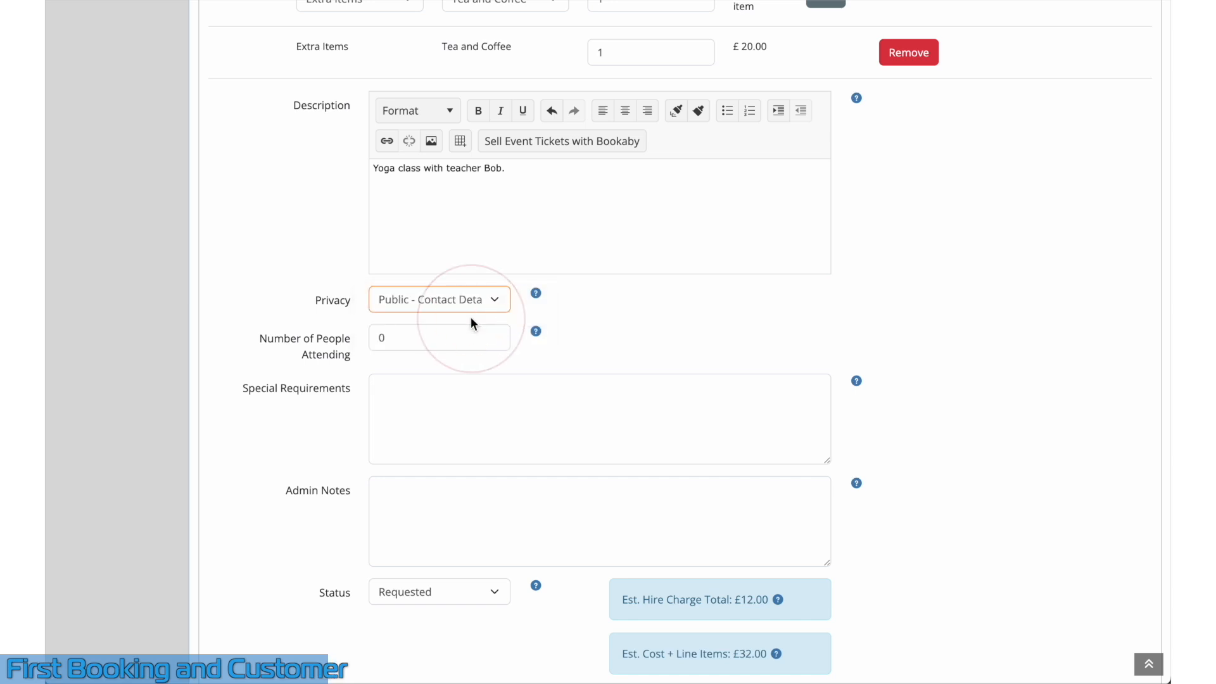
Step: Set the number of people attending to 20 and enter "Requires two tables." as the special requirements
left_click(464, 336)
key("BackSpace")
type("20")
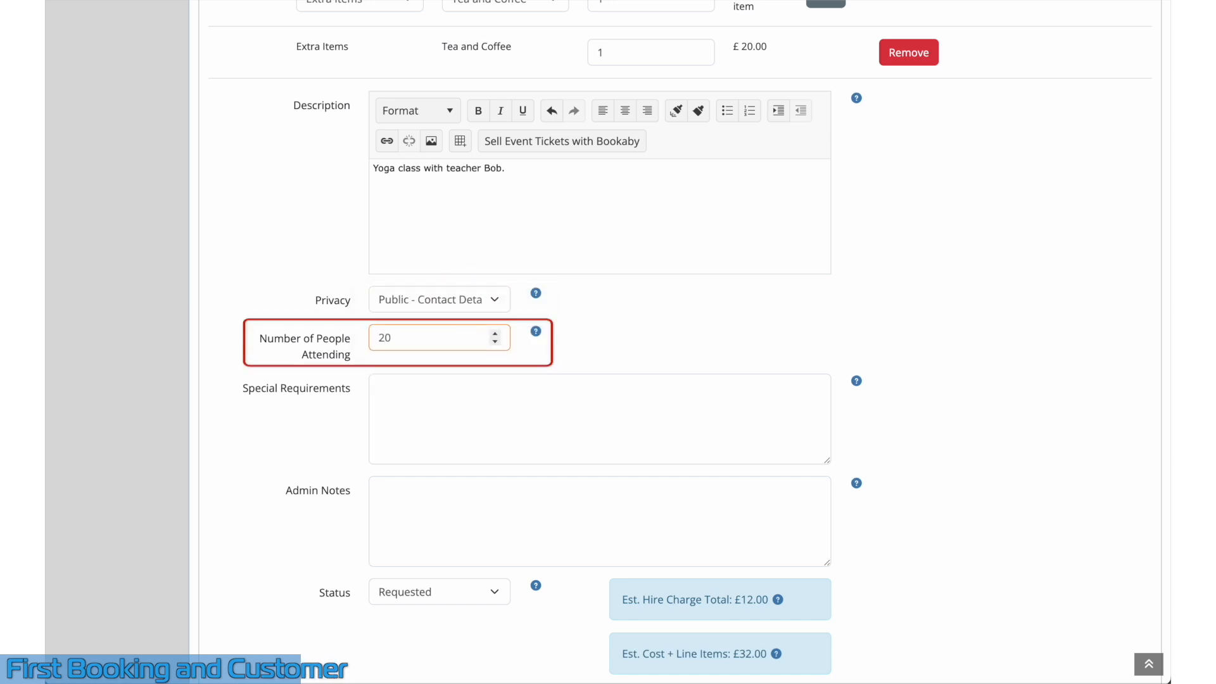
left_click(451, 397)
type("Requires two tables")
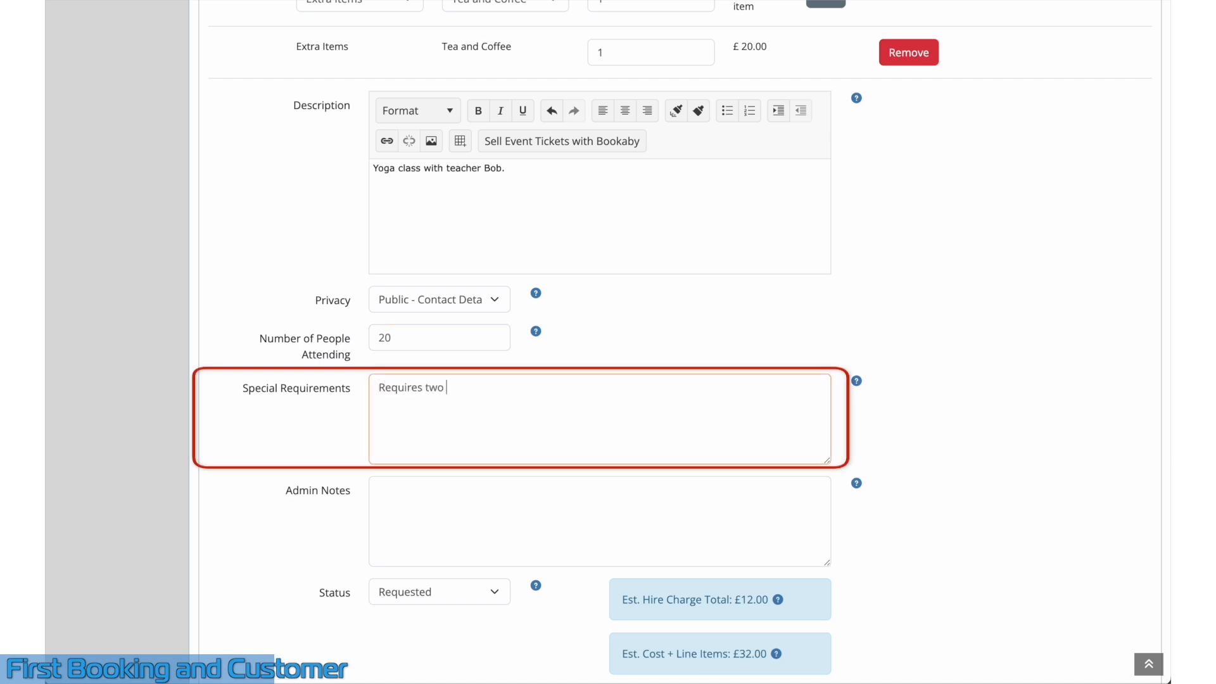
Step: Set the booking status to Confirmed, and save the booking while emailing its details to the customer
scroll(319, 447, "down", 4)
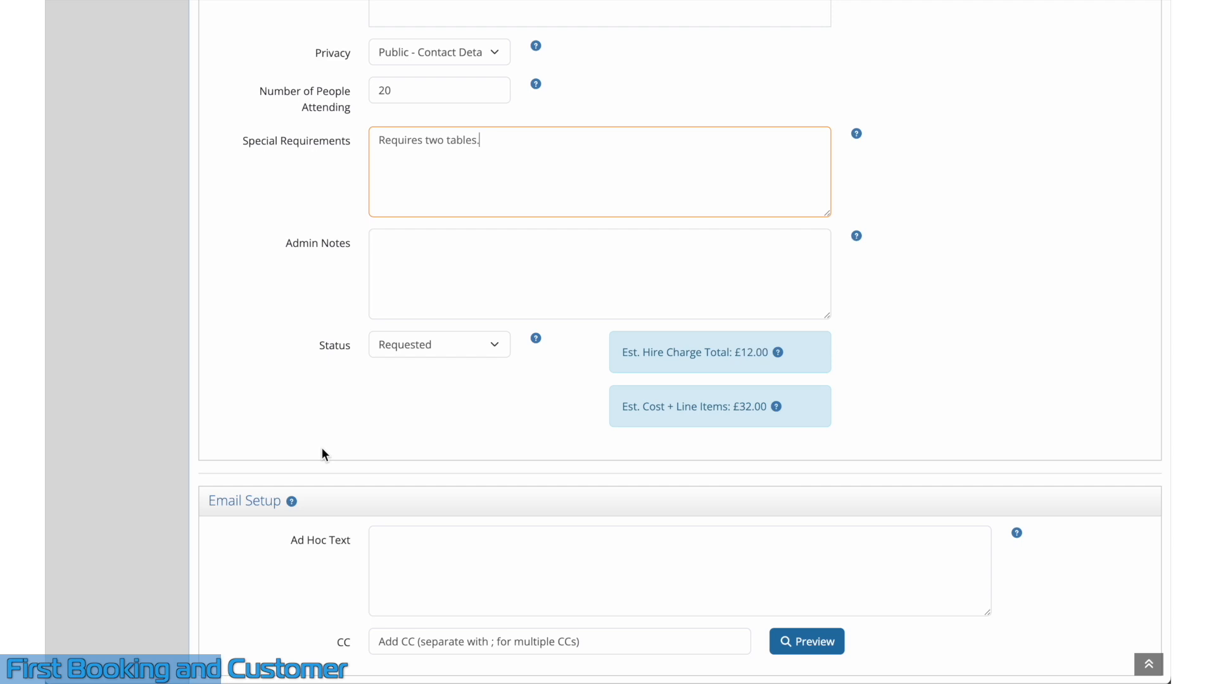
scroll(321, 449, "down", 2)
scroll(322, 447, "down", 1)
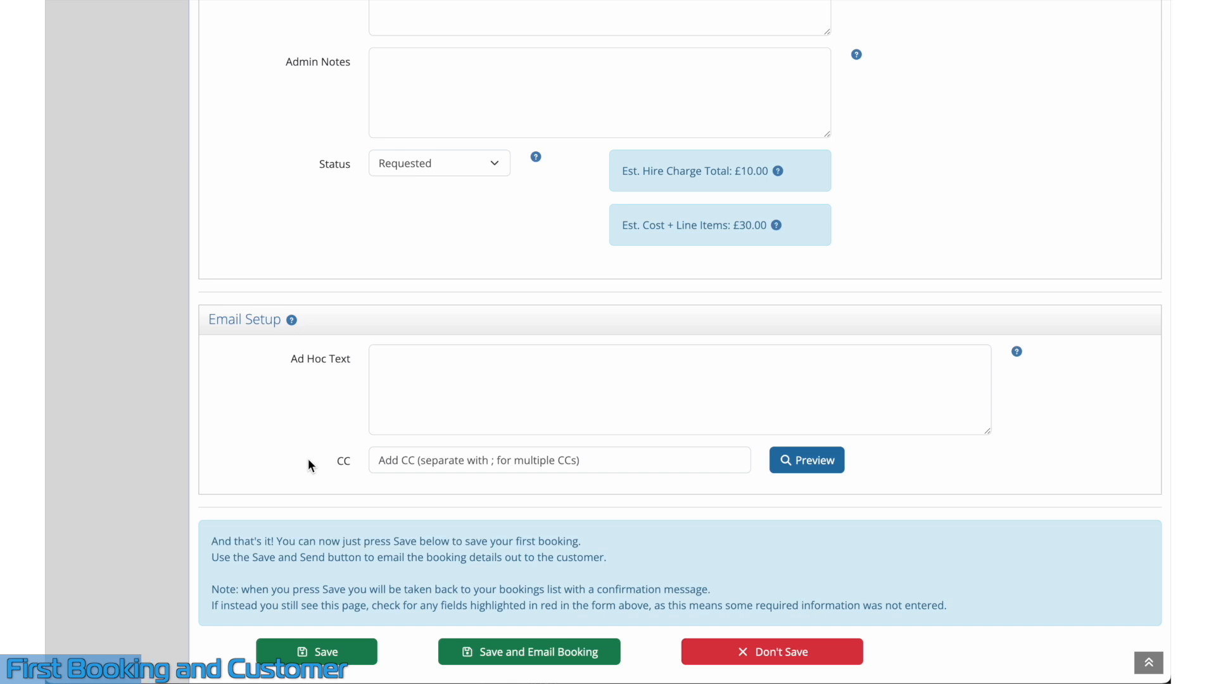
left_click(495, 165)
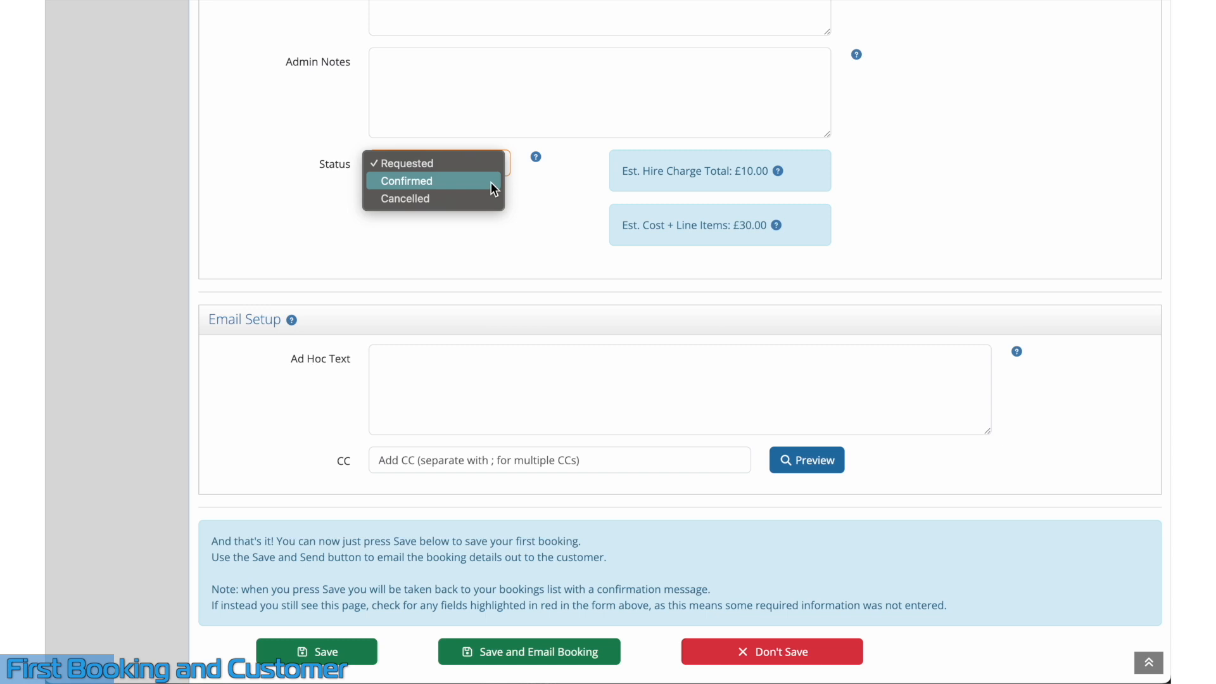
left_click(492, 181)
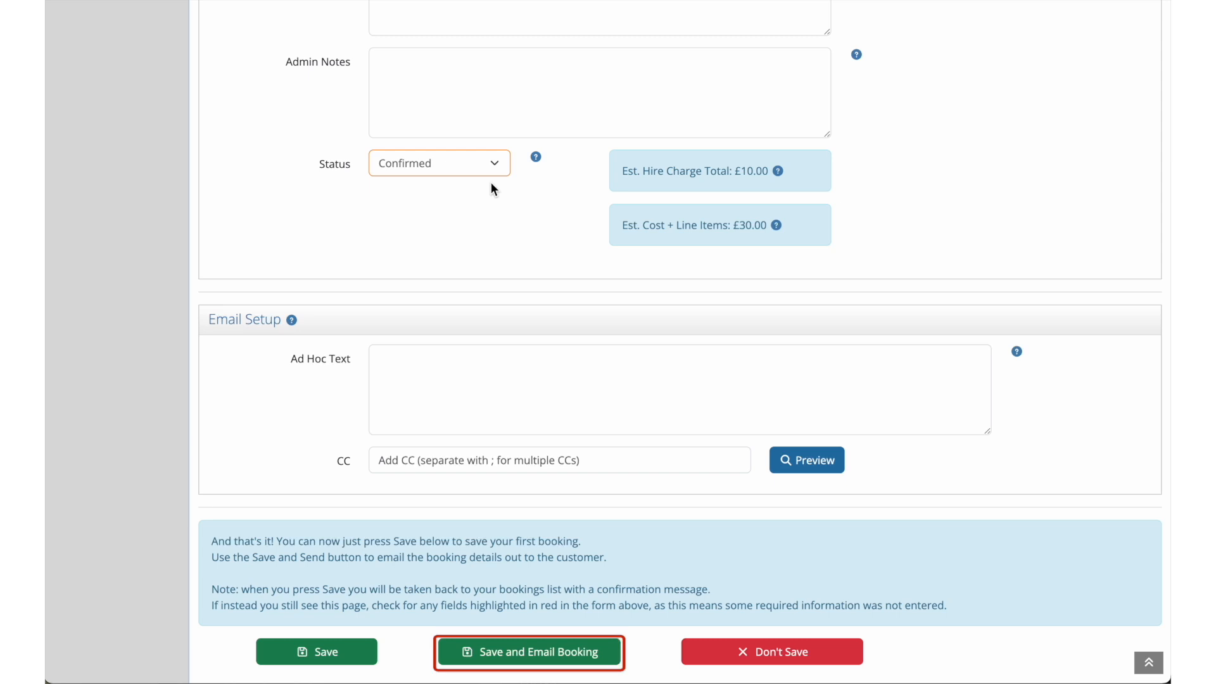
left_click(490, 181)
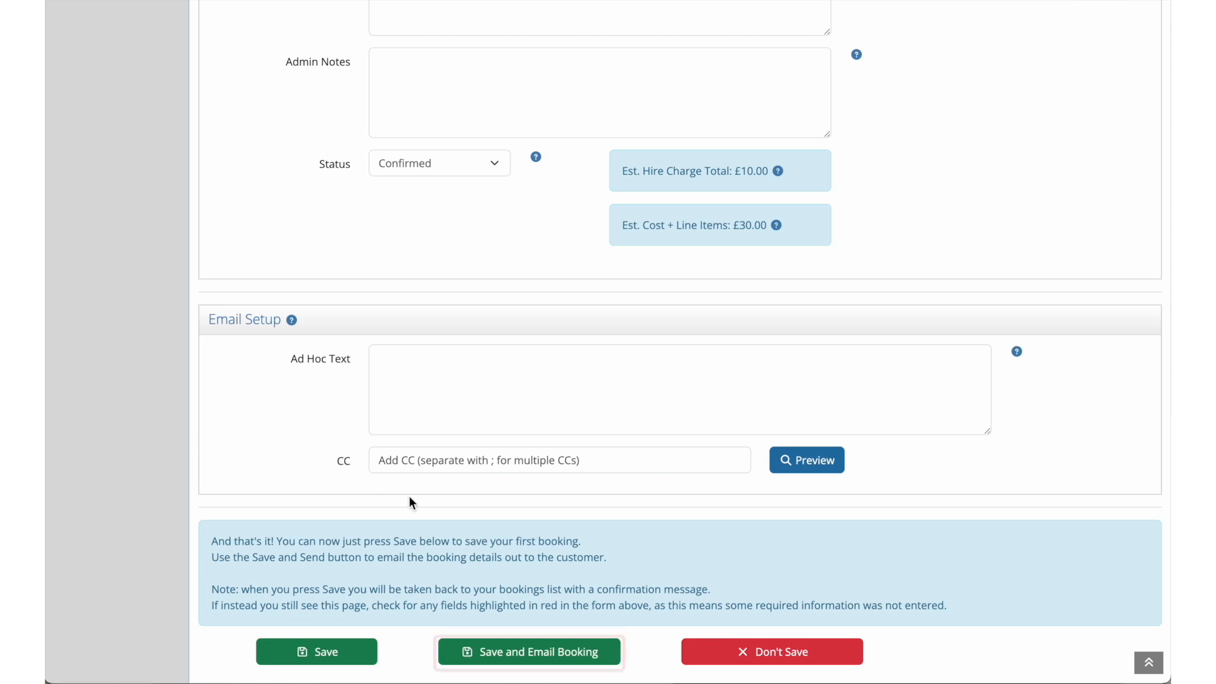
left_click(510, 654)
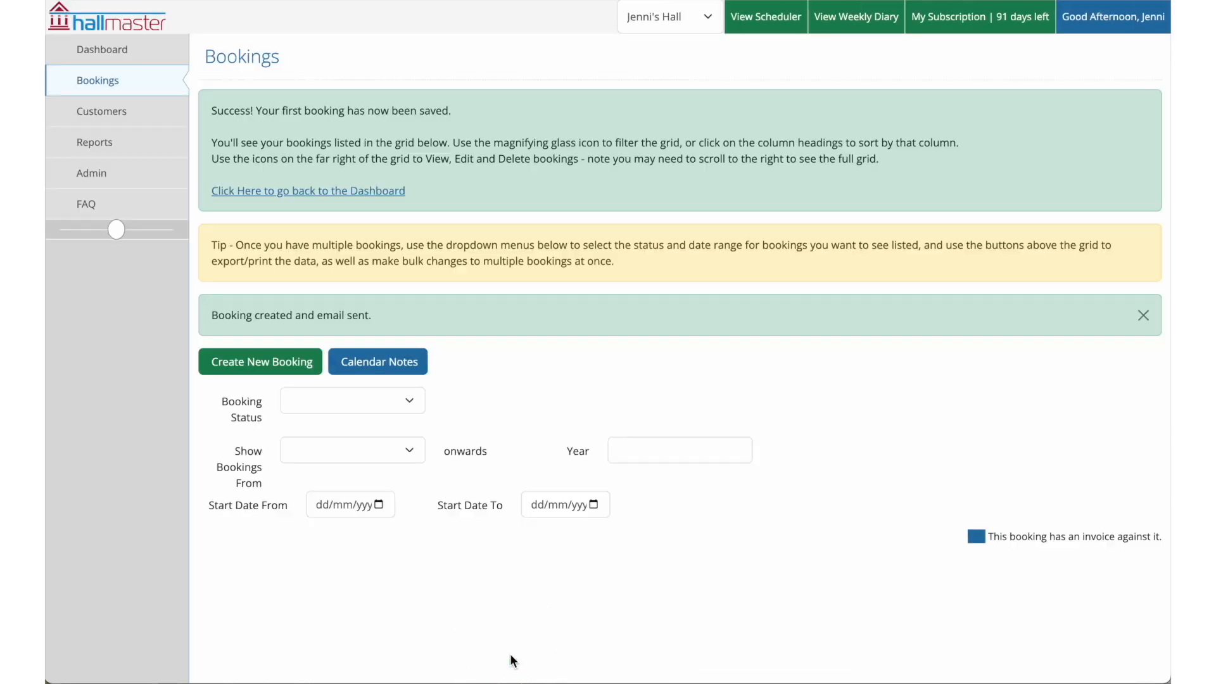